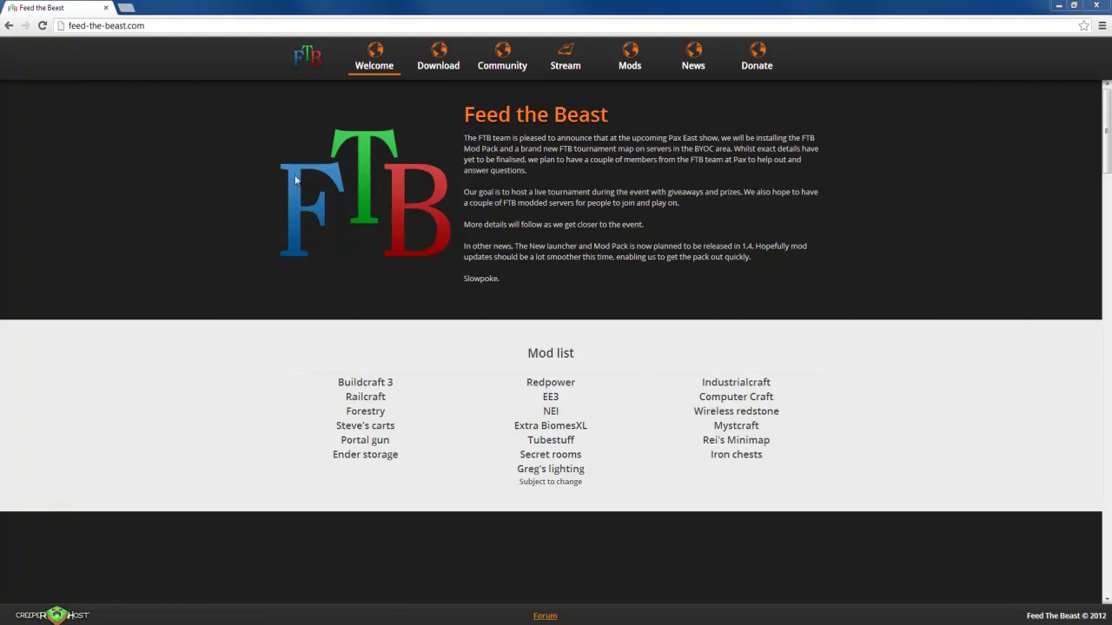
Step: Go to the feed-the-beast.com Download section with its client jar/exe and server downloads
click(434, 59)
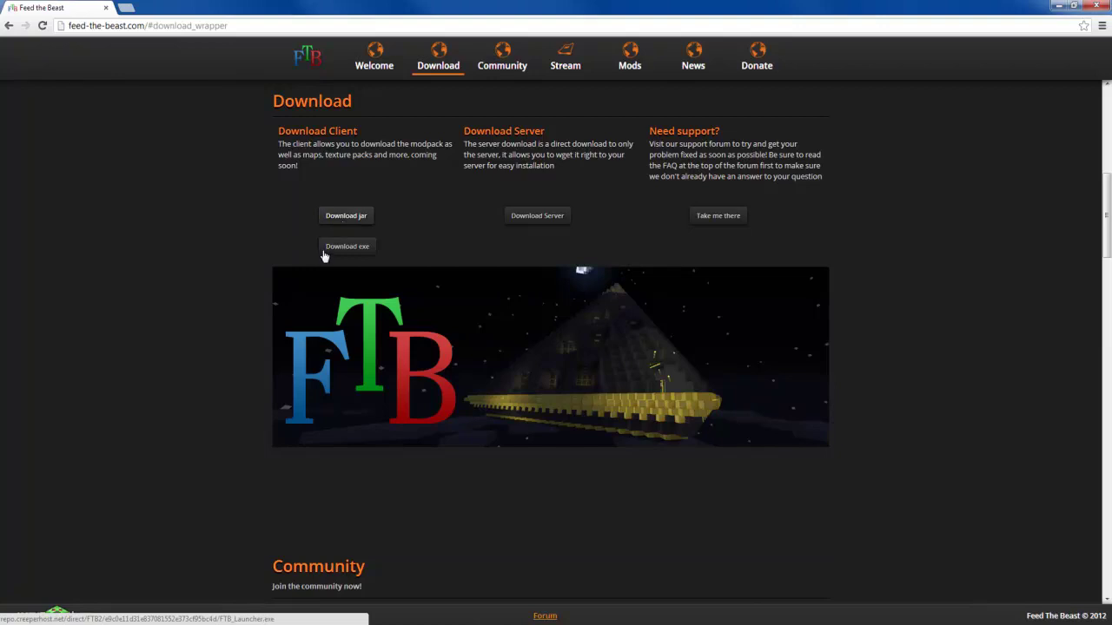
Step: Download the launcher as a Windows exe, saved as FTB_Launcher (2).exe
click(338, 250)
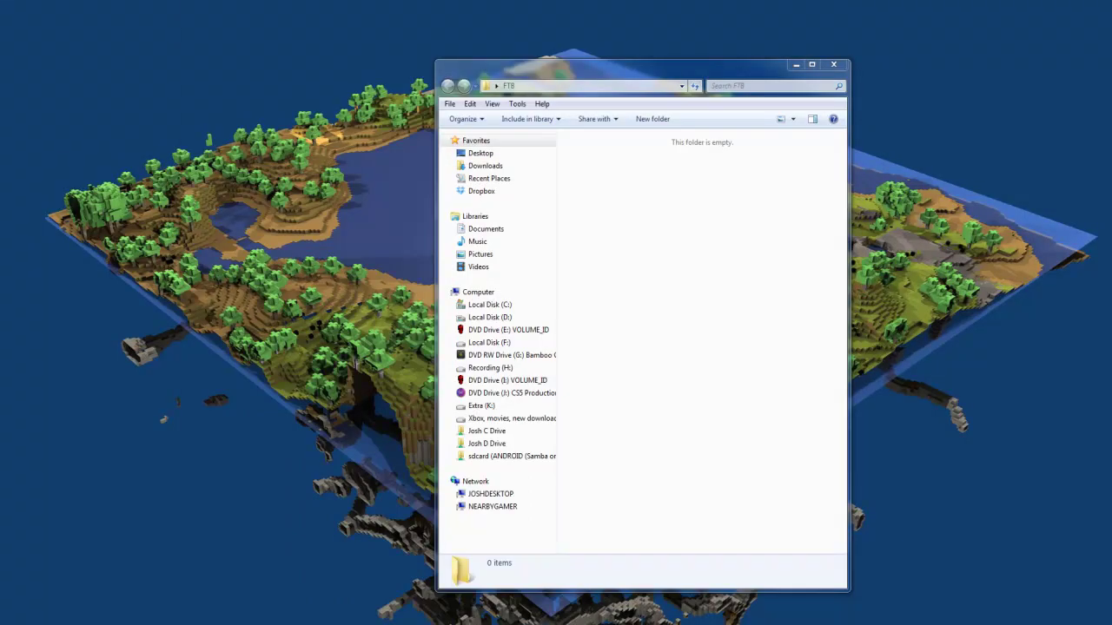
Step: Move FTB_Launcher (2).exe into the FTB folder, rename it FTB_Launcher.exe, and run it
drag(417, 469, 685, 350)
click(608, 208)
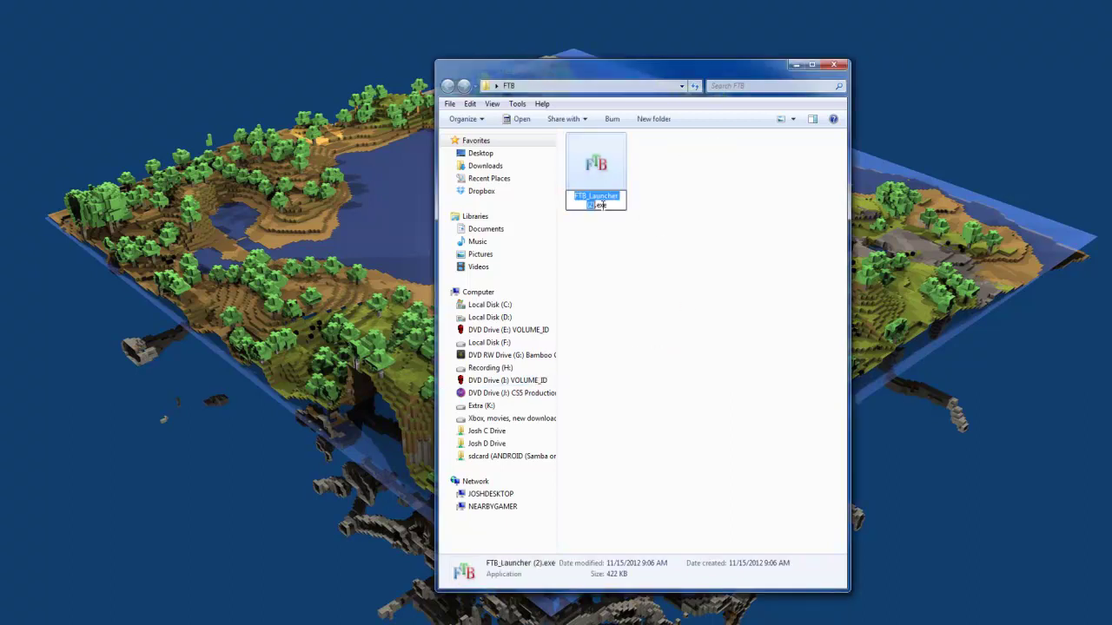
click(597, 205)
key(BackSpace)
key(BackSpace)
key(BackSpace)
key(BackSpace)
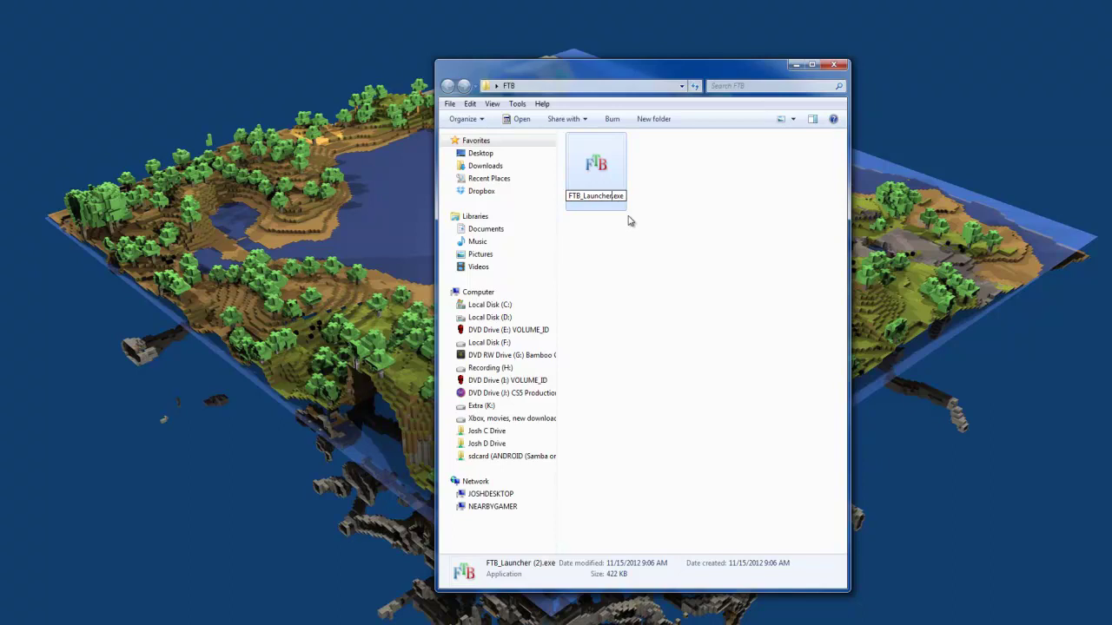
key(Return)
click(647, 242)
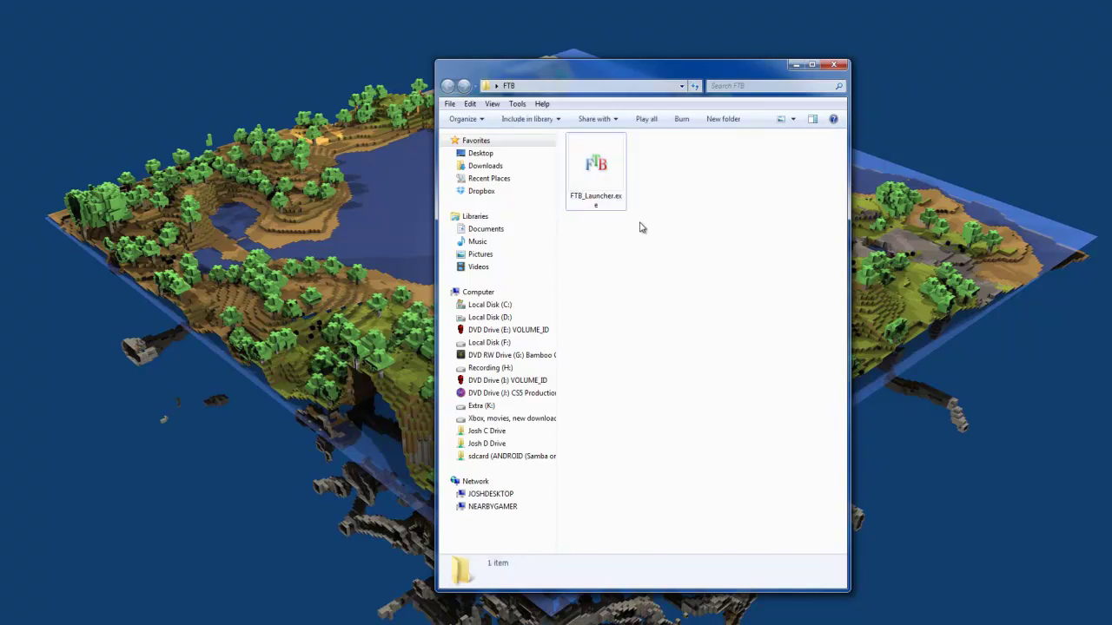
double_click(597, 167)
Step: Allow the unverified launcher to run and arrange the launcher and console log windows
click(590, 329)
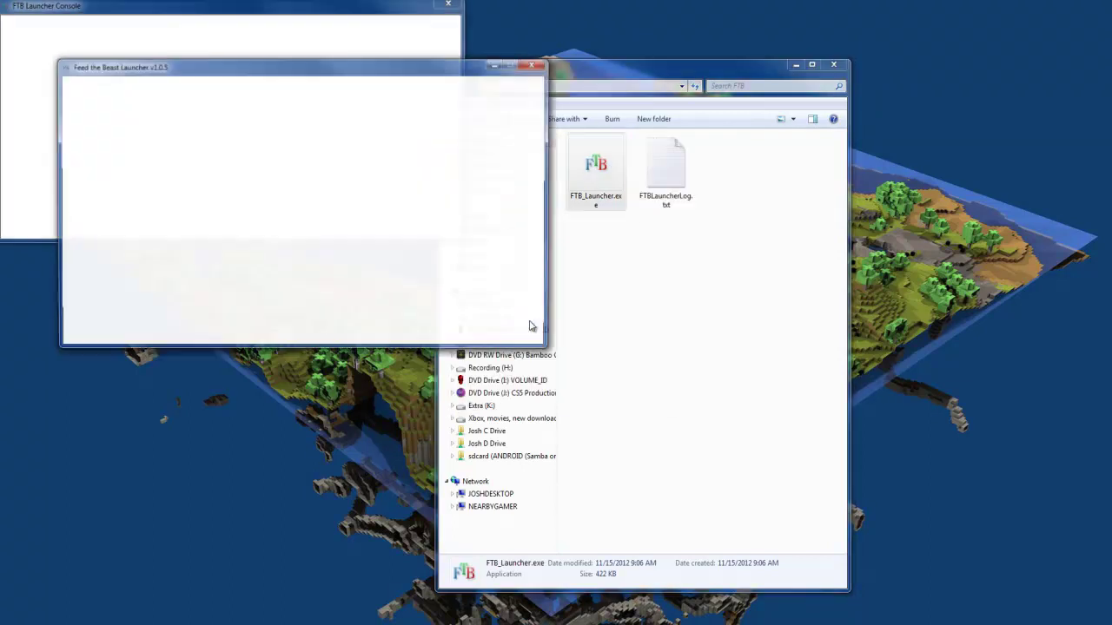
drag(330, 59, 494, 263)
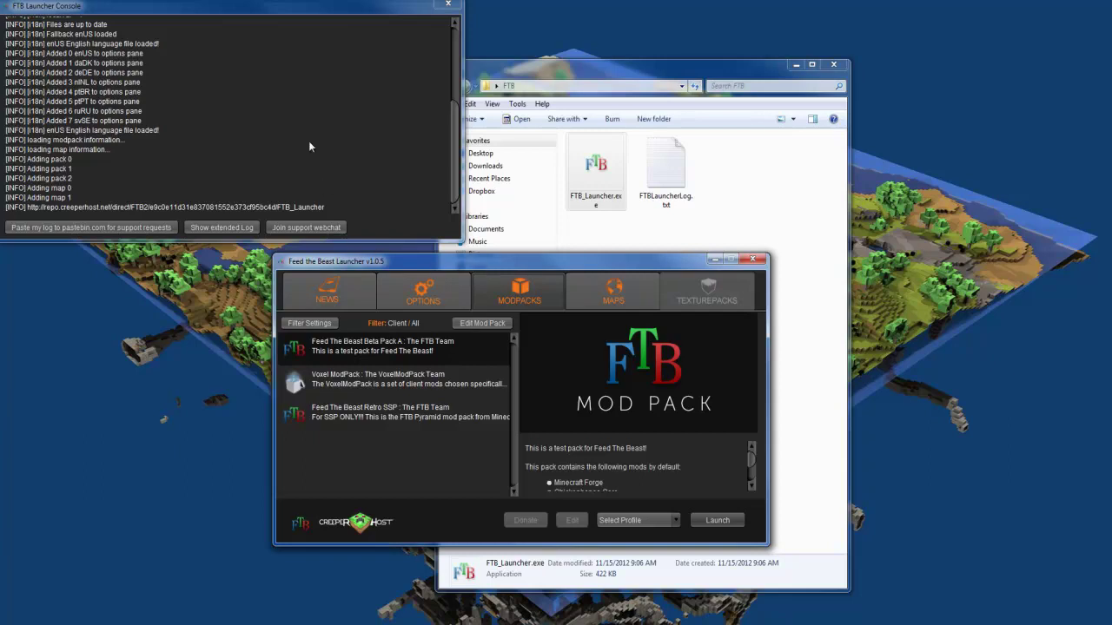
click(215, 199)
drag(215, 200, 111, 103)
click(110, 102)
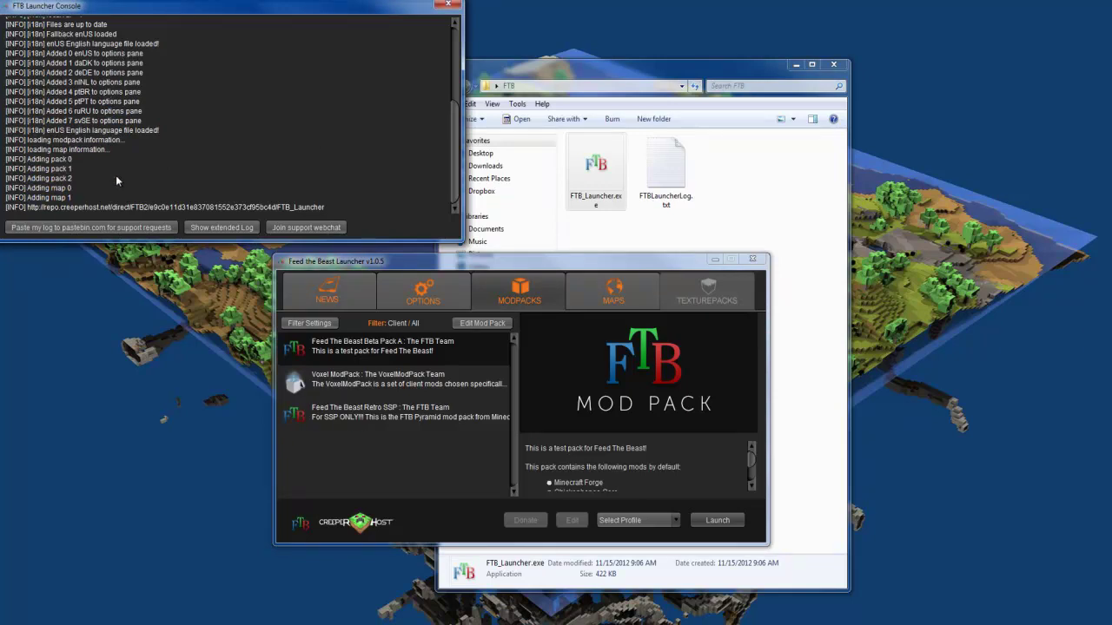
drag(181, 121, 73, 169)
click(136, 113)
click(379, 489)
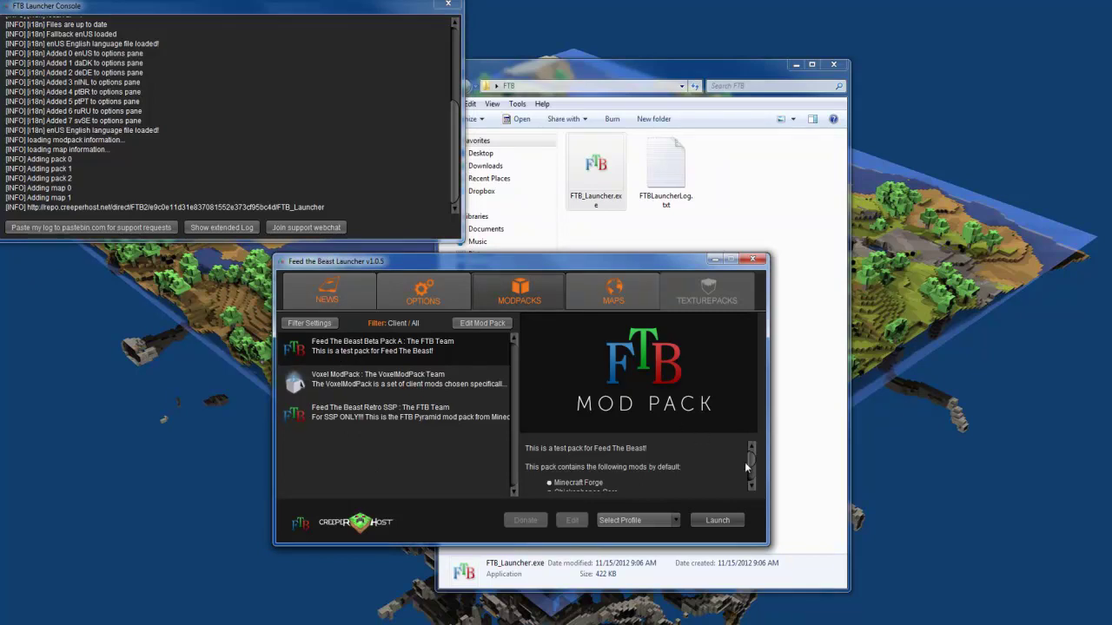
Step: Scroll through the list of mods included in Feed The Beast Beta Pack A
scroll(751, 466, down, 3)
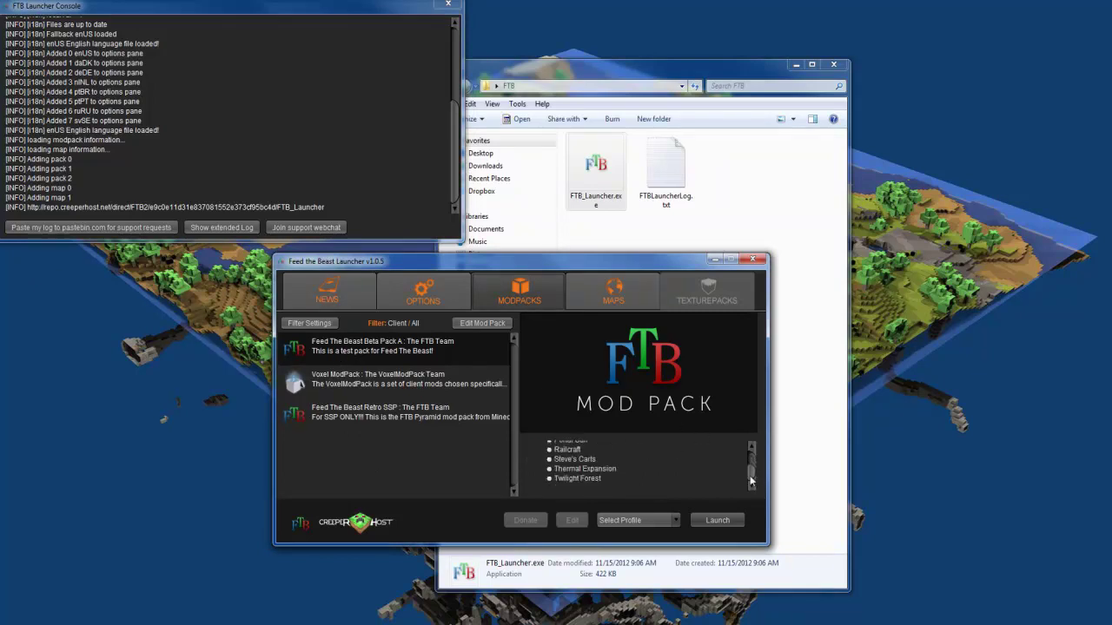
scroll(748, 474, down, 2)
scroll(749, 474, up, 3)
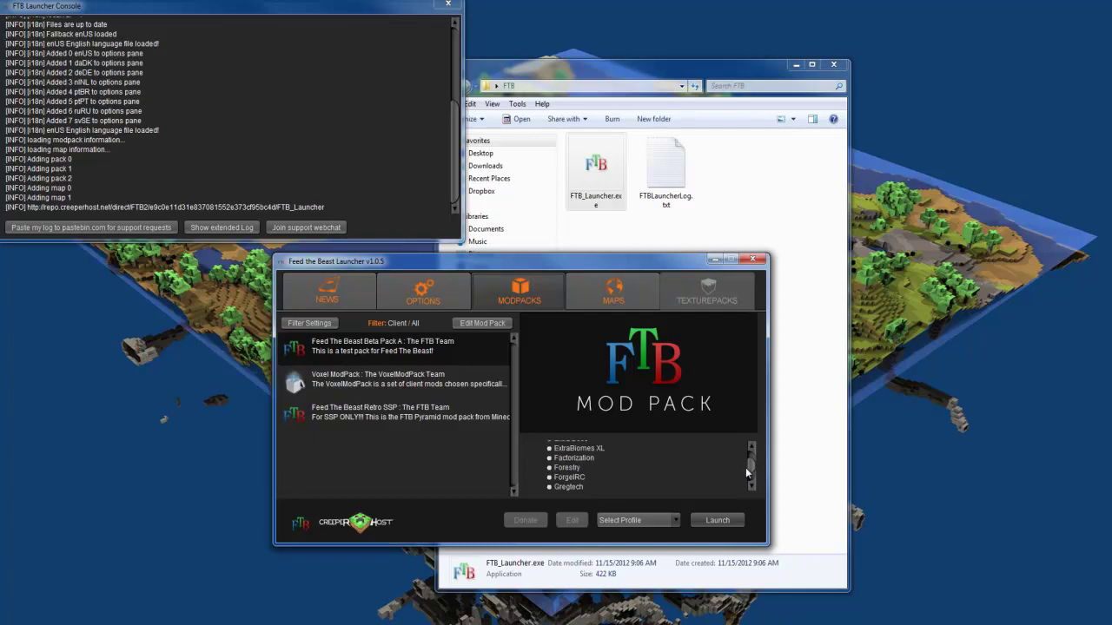
scroll(747, 472, up, 1)
scroll(747, 473, up, 2)
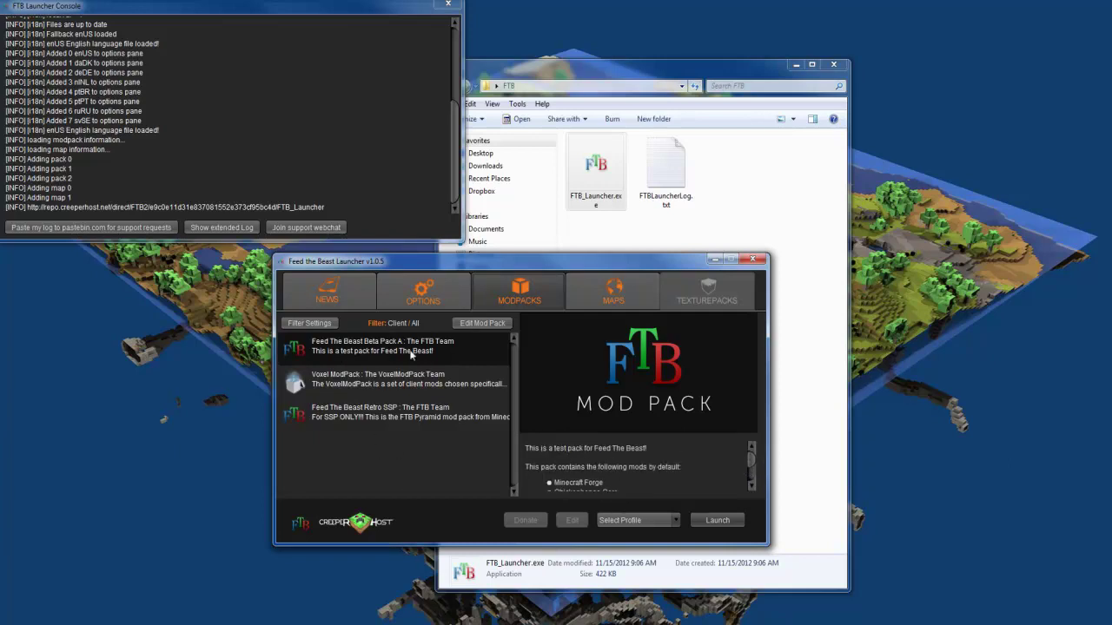
Step: View the Voxel ModPack and Retro SSP details, check the Maps tab, then return to Modpacks
click(414, 380)
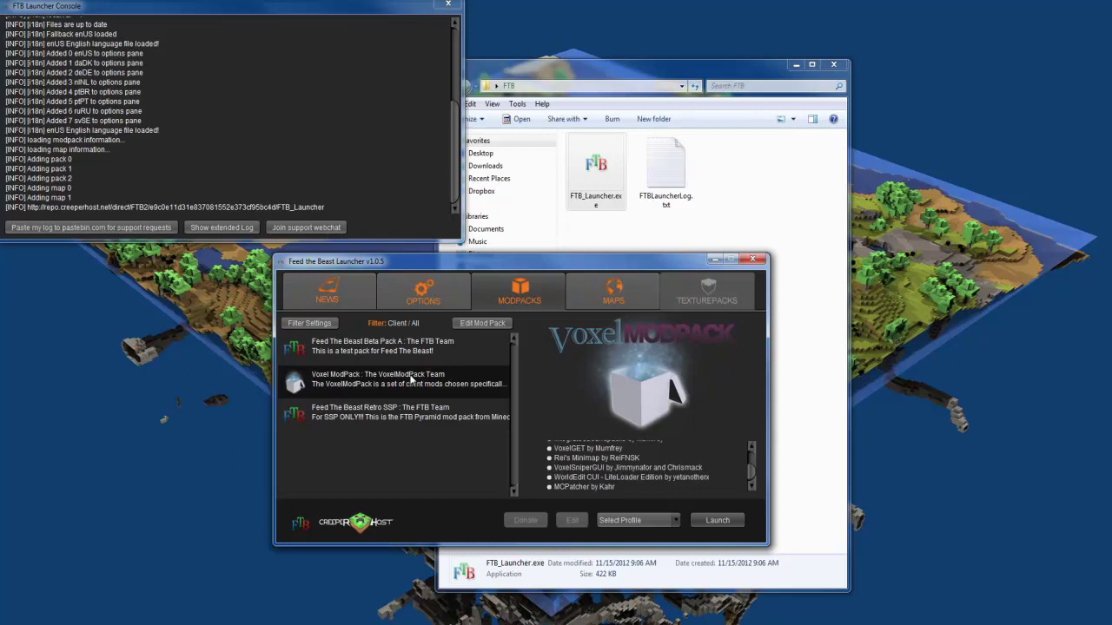
click(421, 409)
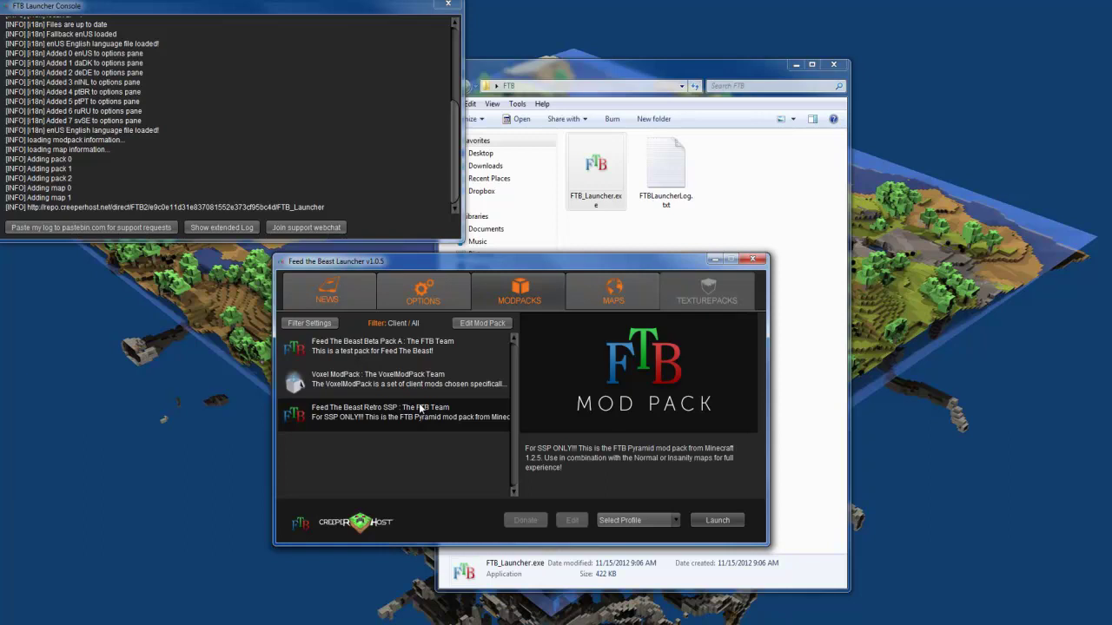
click(601, 295)
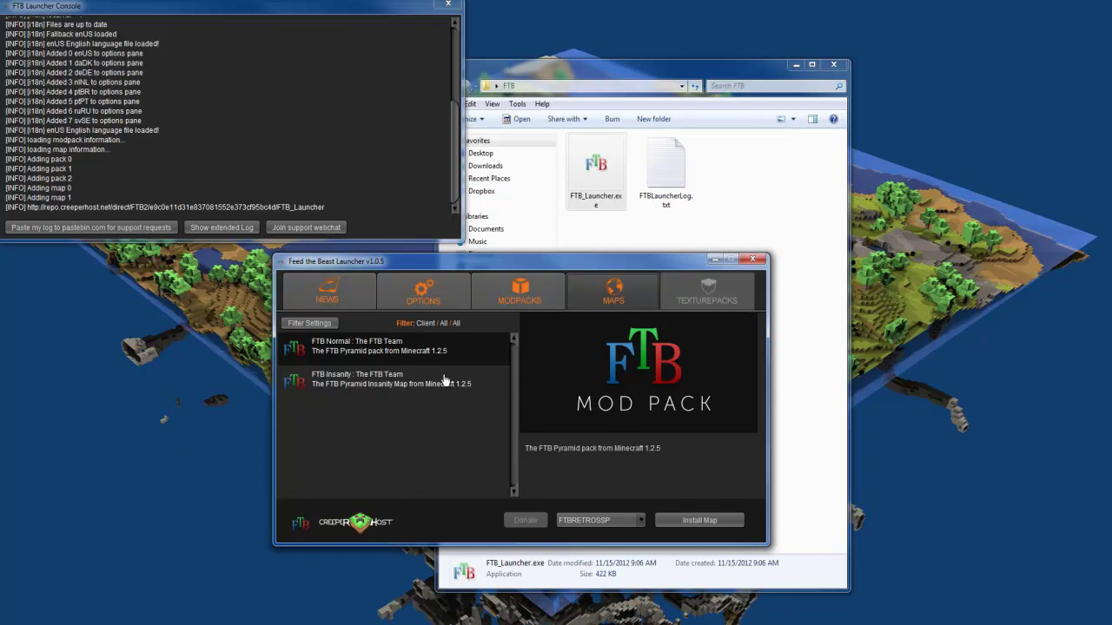
click(521, 297)
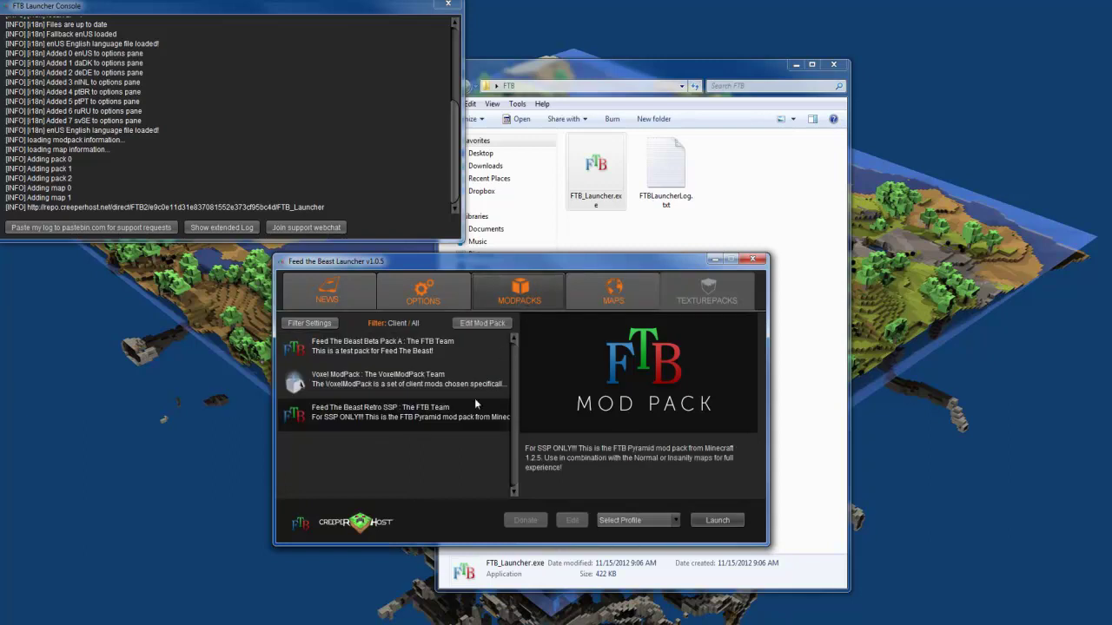
Step: Raise the maximum RAM to 2.0 GB in Options, then scroll through the News posts
click(458, 297)
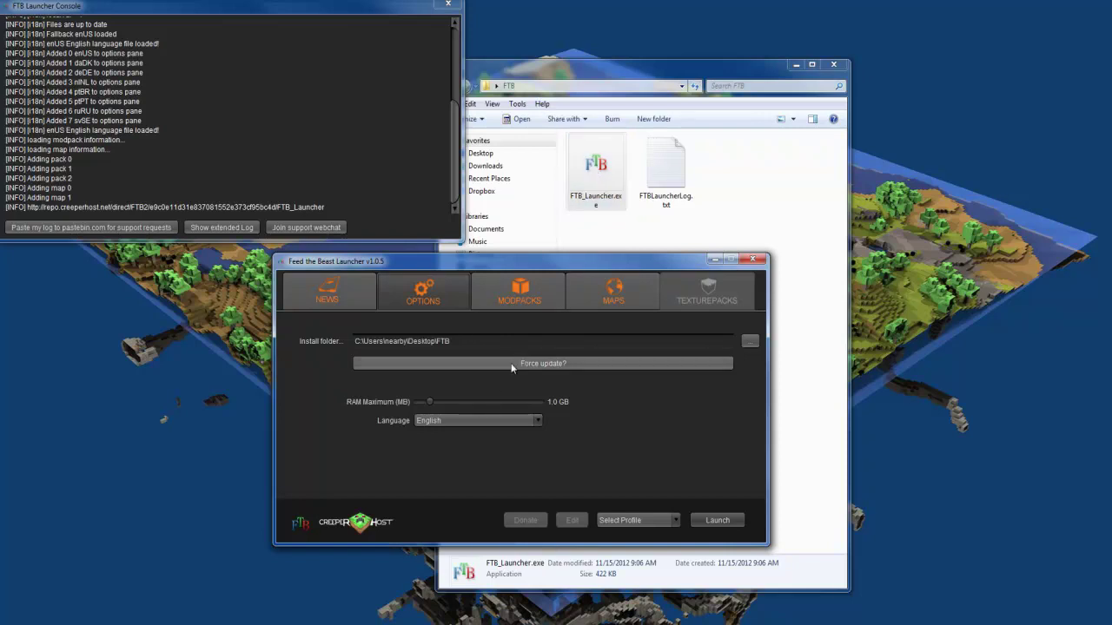
drag(428, 404, 446, 400)
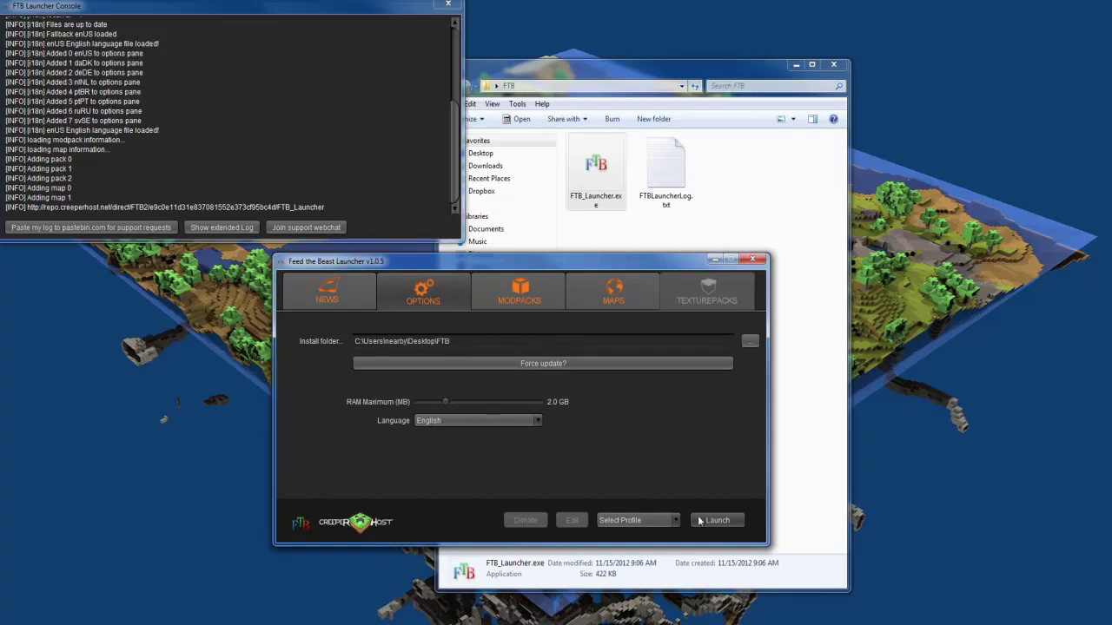
click(346, 279)
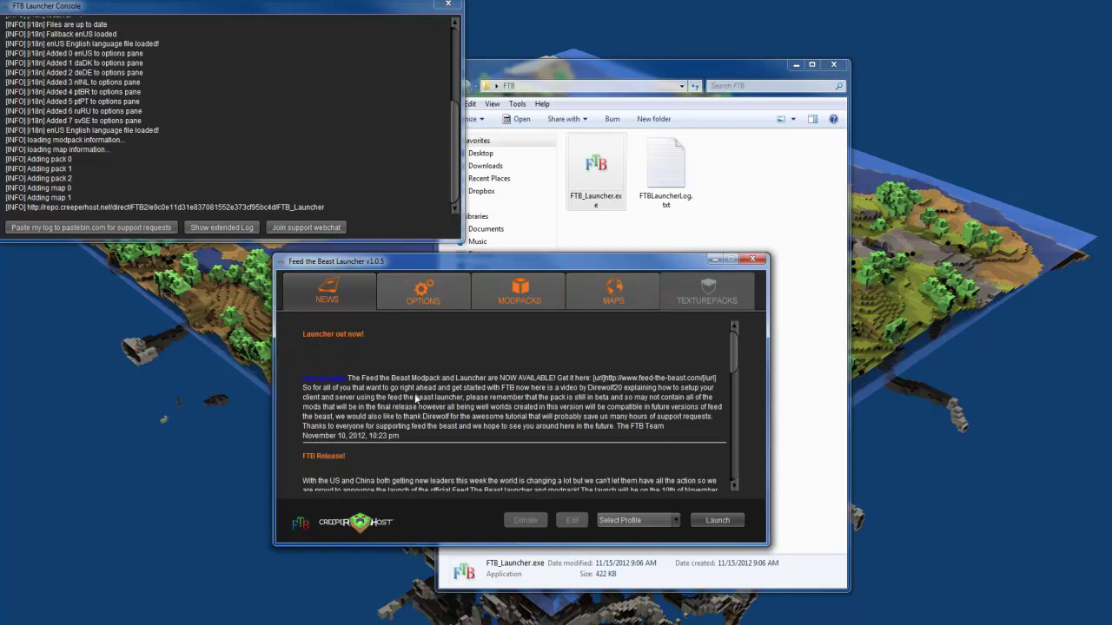
scroll(430, 401, down, 1)
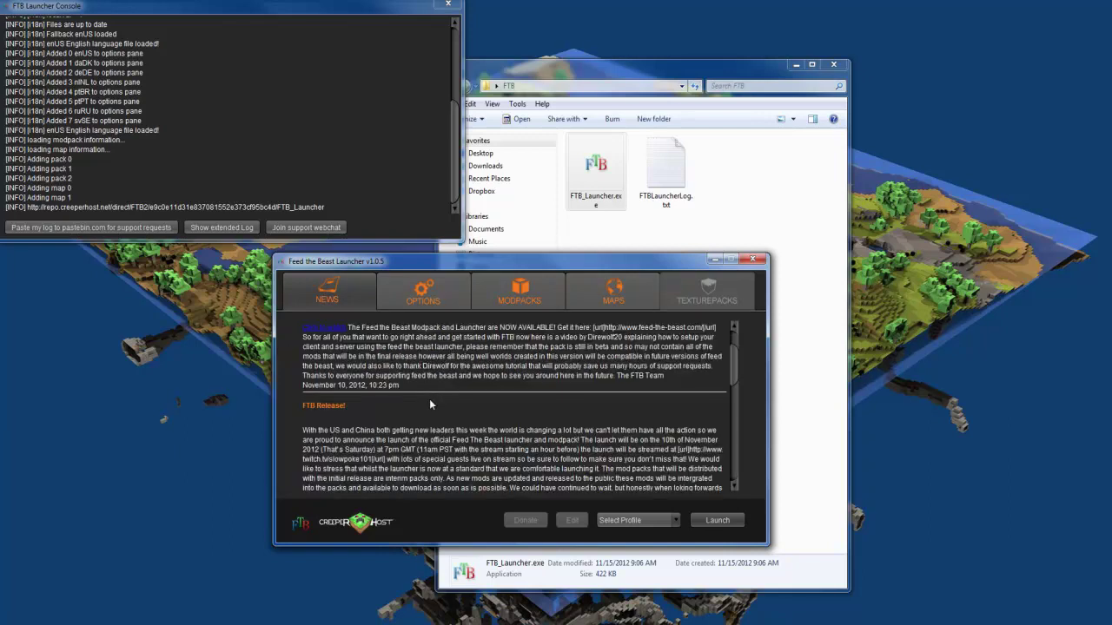
scroll(429, 399, down, 4)
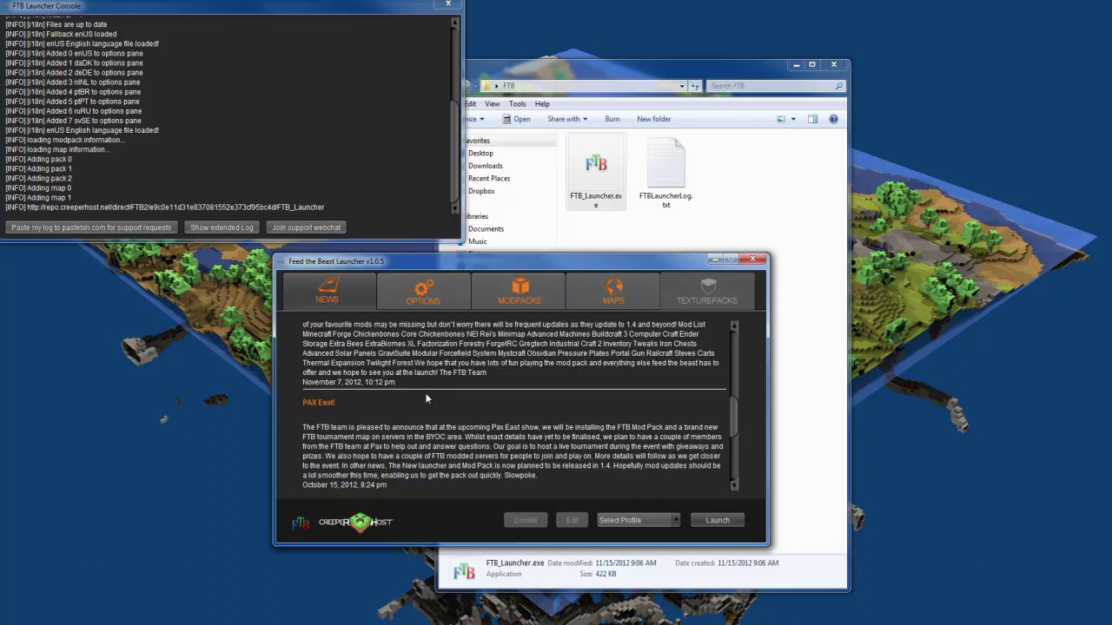
scroll(425, 394, down, 2)
drag(354, 381, 548, 389)
click(548, 389)
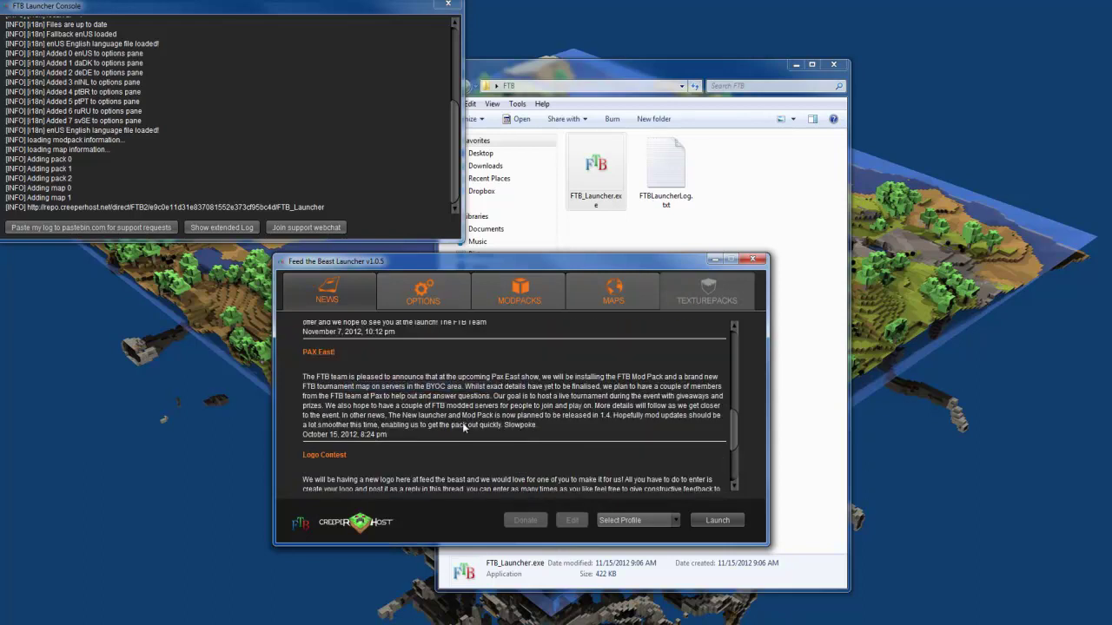
scroll(456, 443, up, 6)
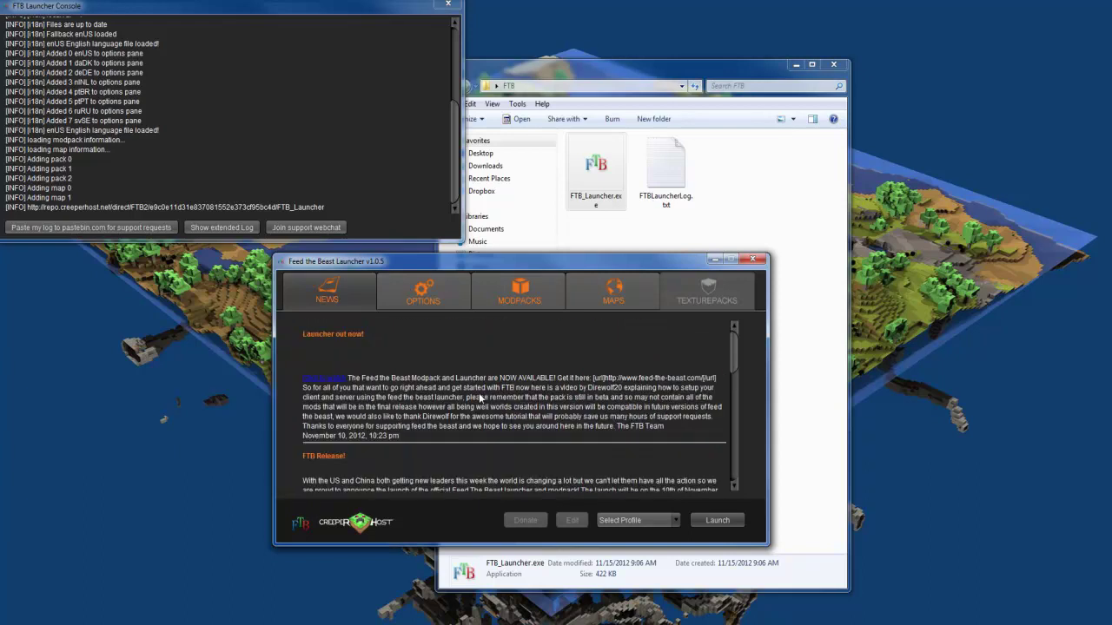
Step: Create a new login profile using the account's e-mail as username and its password
click(404, 290)
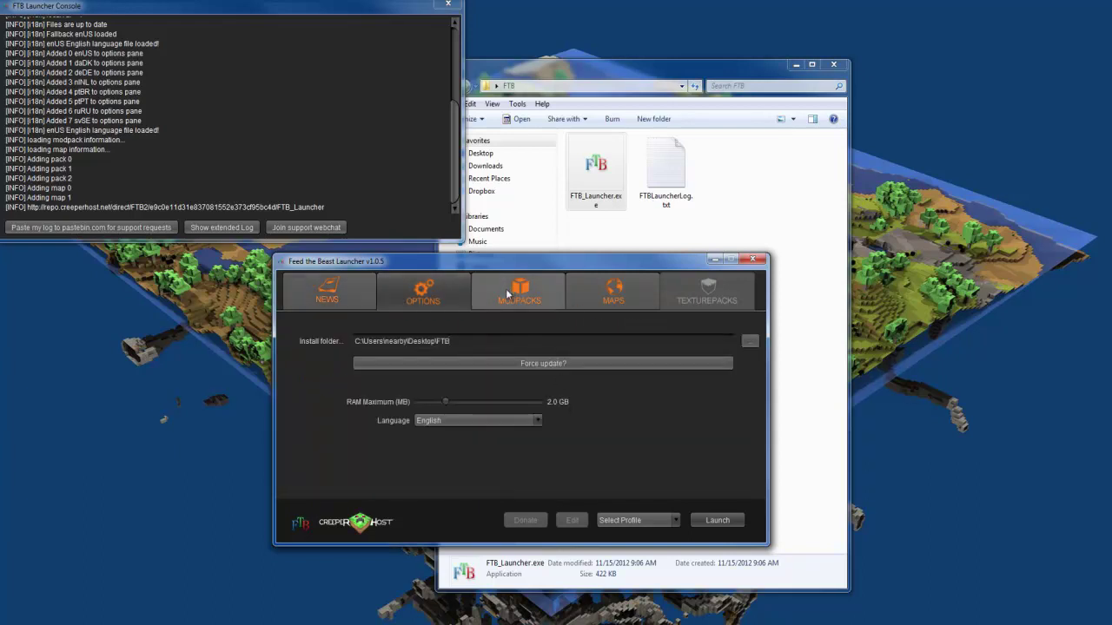
click(653, 521)
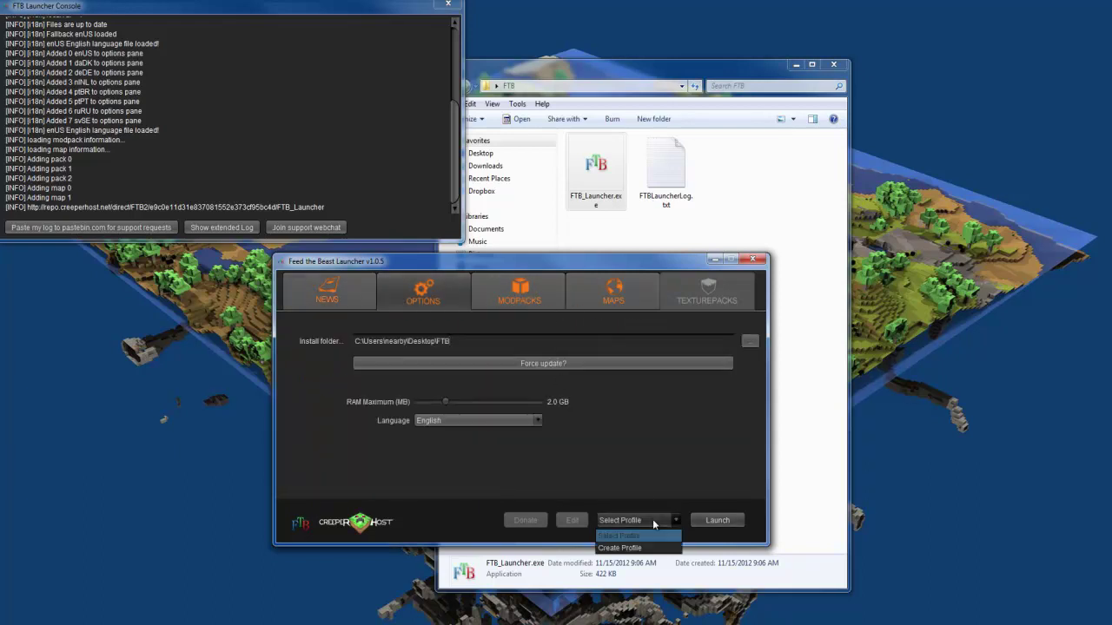
click(632, 547)
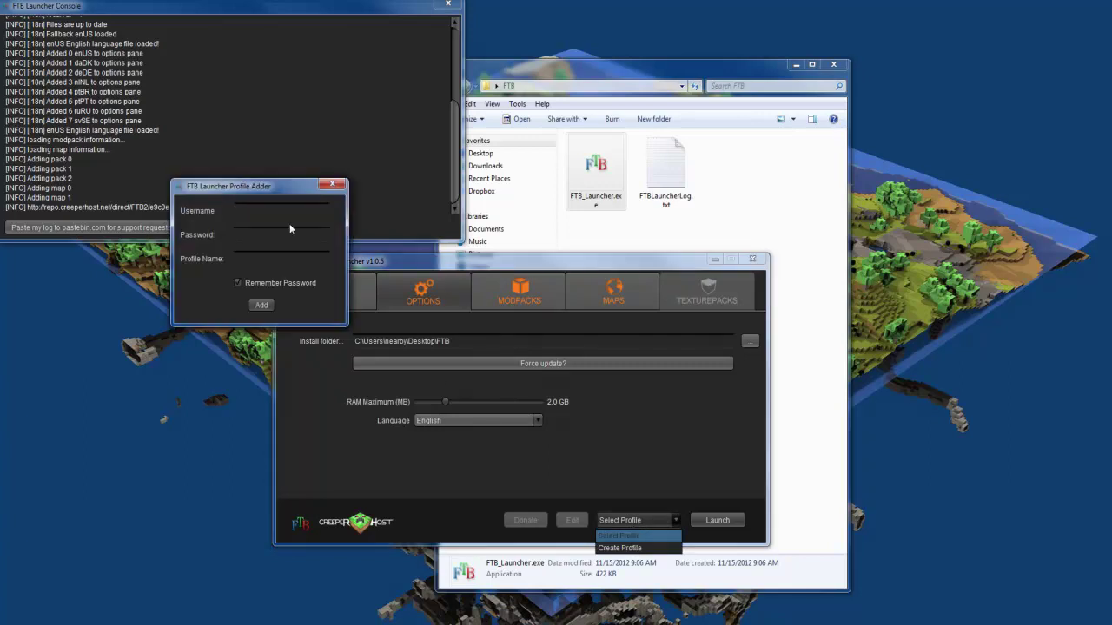
key(Tab)
text(******)
key(Return)
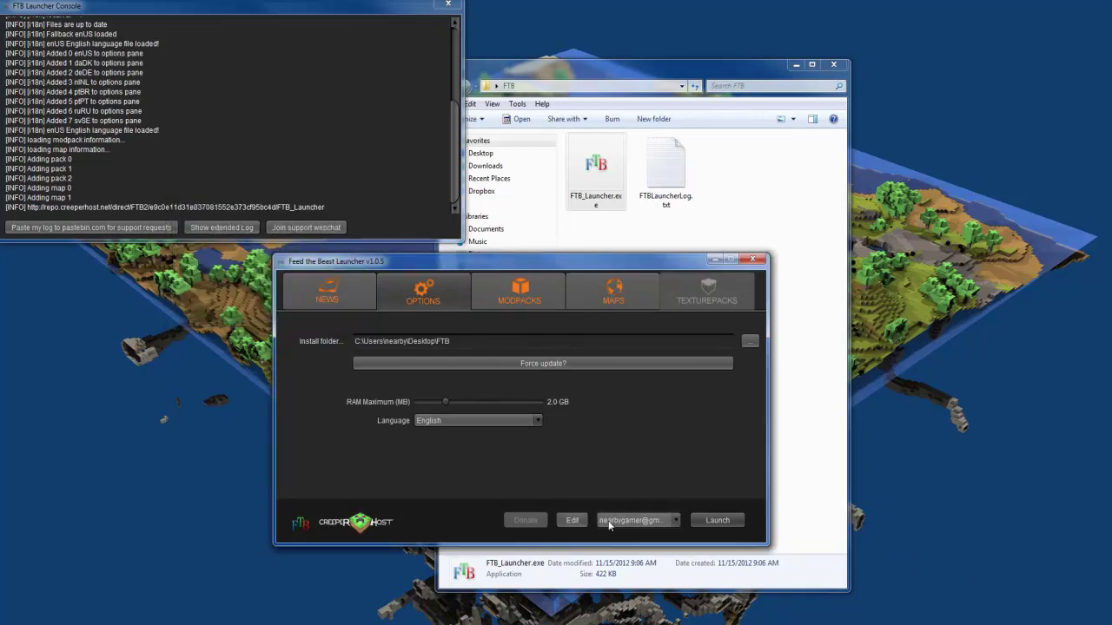
Step: Launch Feed The Beast Retro SSP and wait for its pack to download into FTBRETROSSP
click(710, 518)
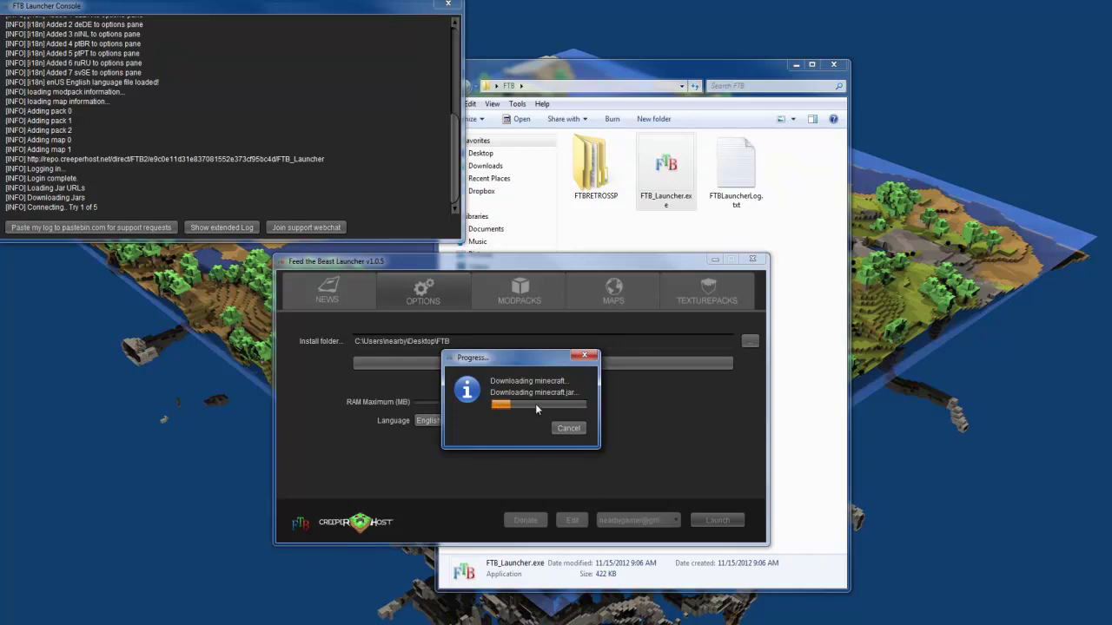
double_click(588, 169)
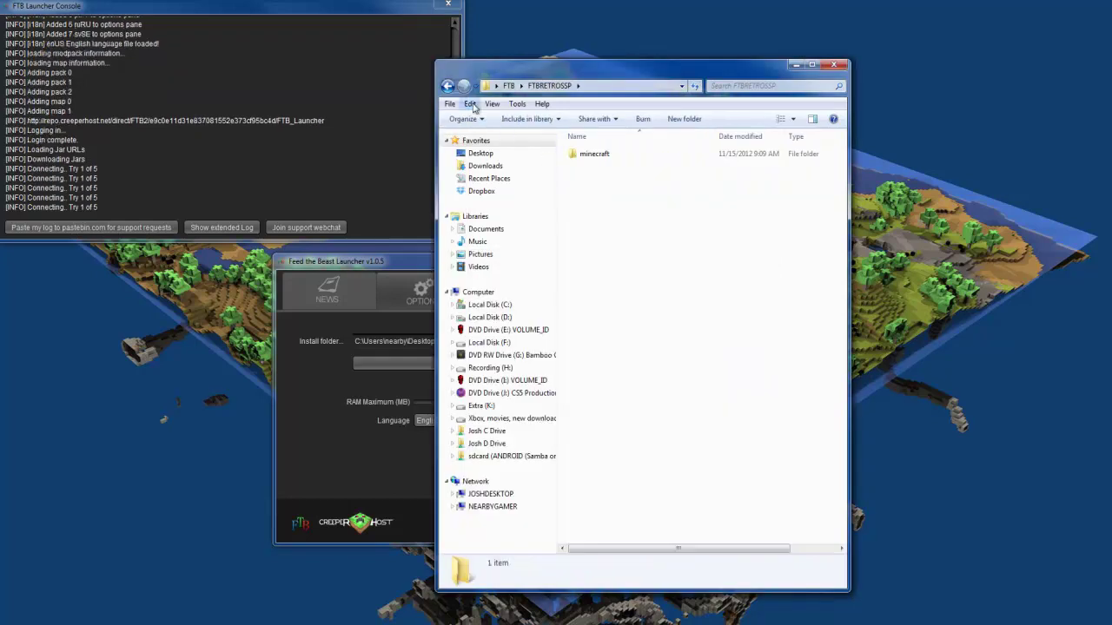
click(448, 85)
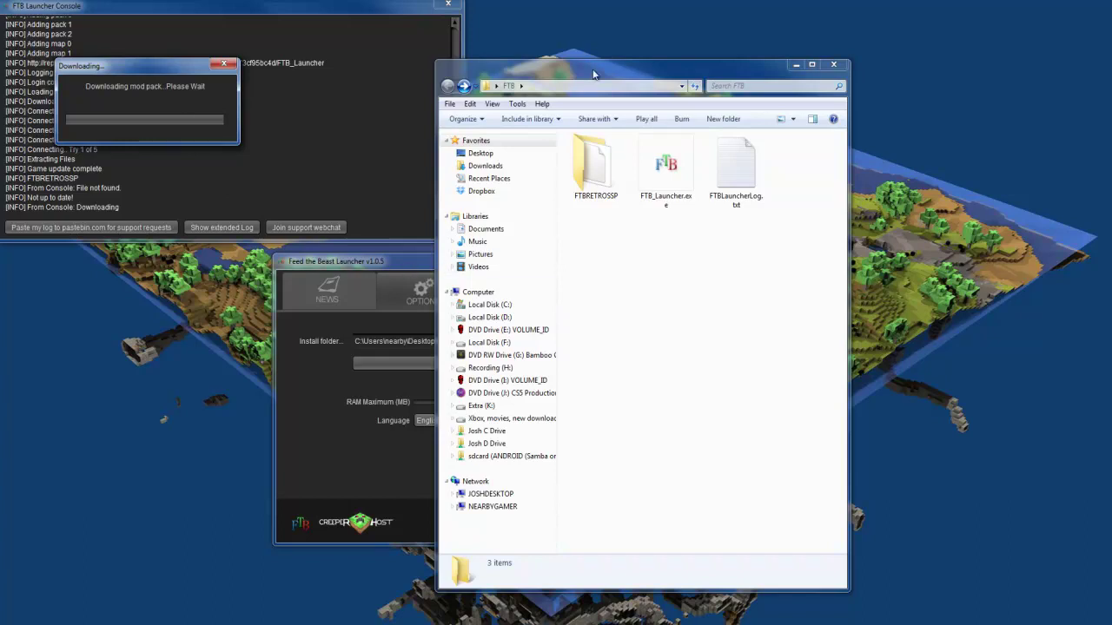
drag(590, 60, 993, 74)
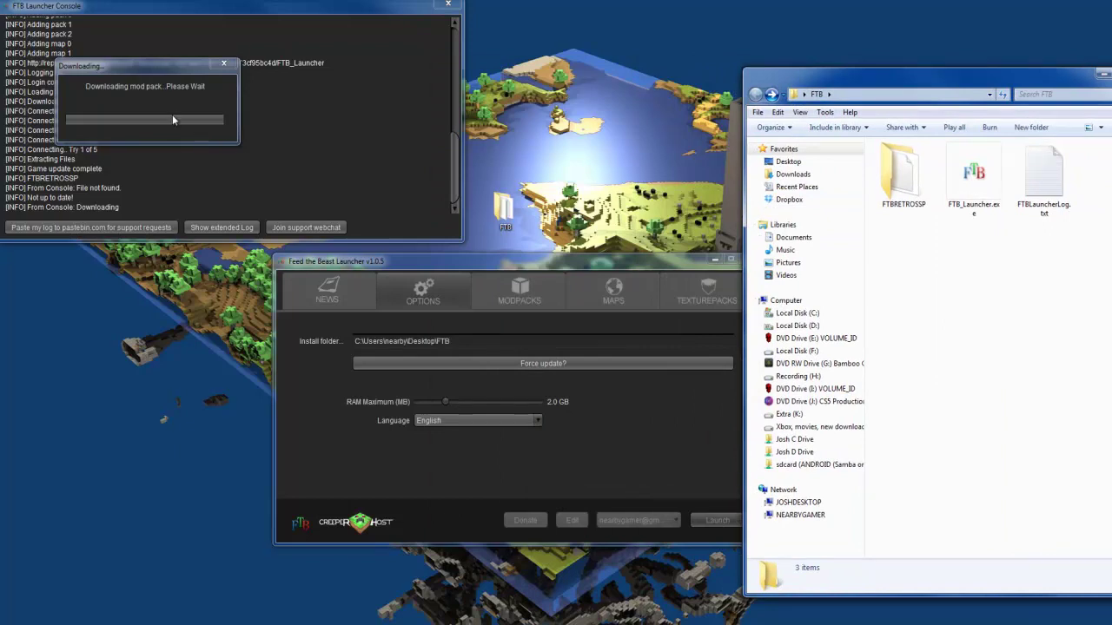
click(138, 117)
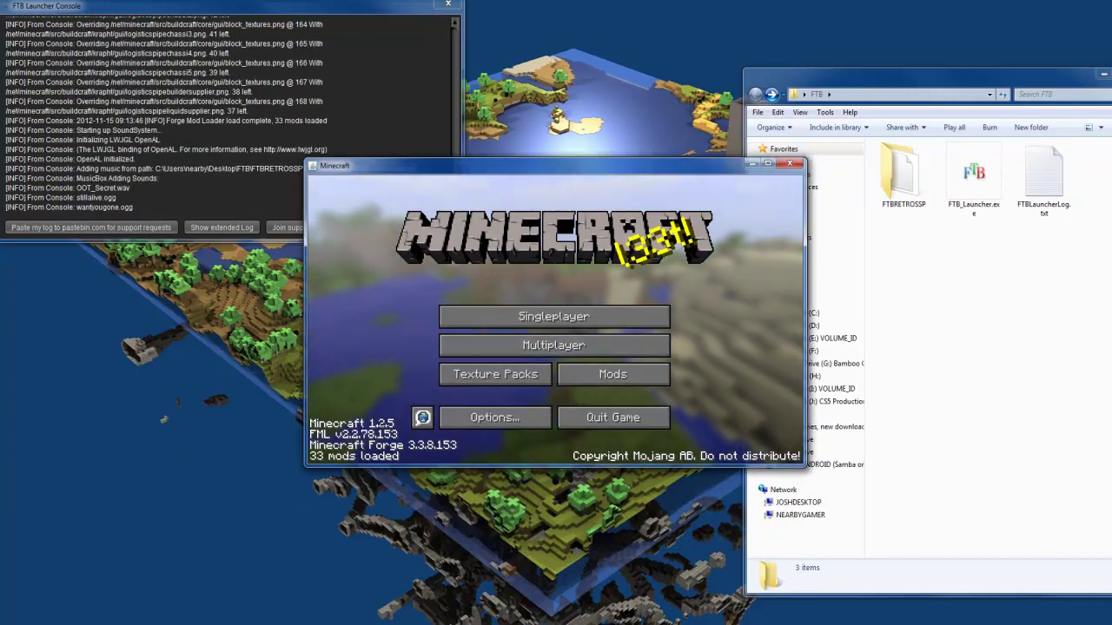
Step: Quit Minecraft 1.2.5 and restart FTB_Launcher.exe past the security warning
click(612, 417)
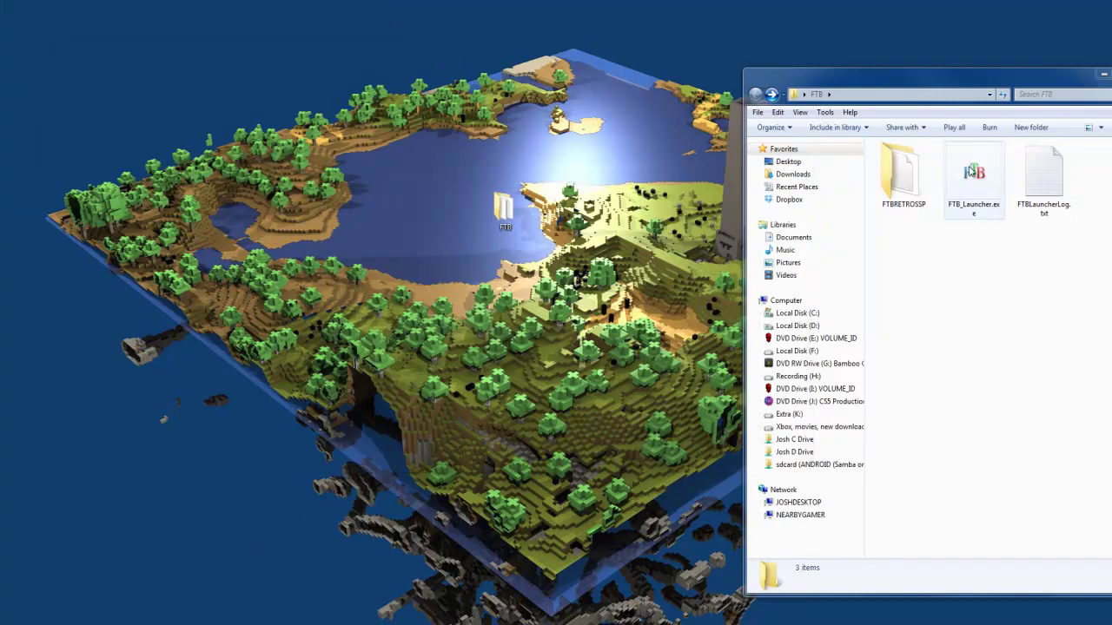
double_click(974, 178)
click(597, 339)
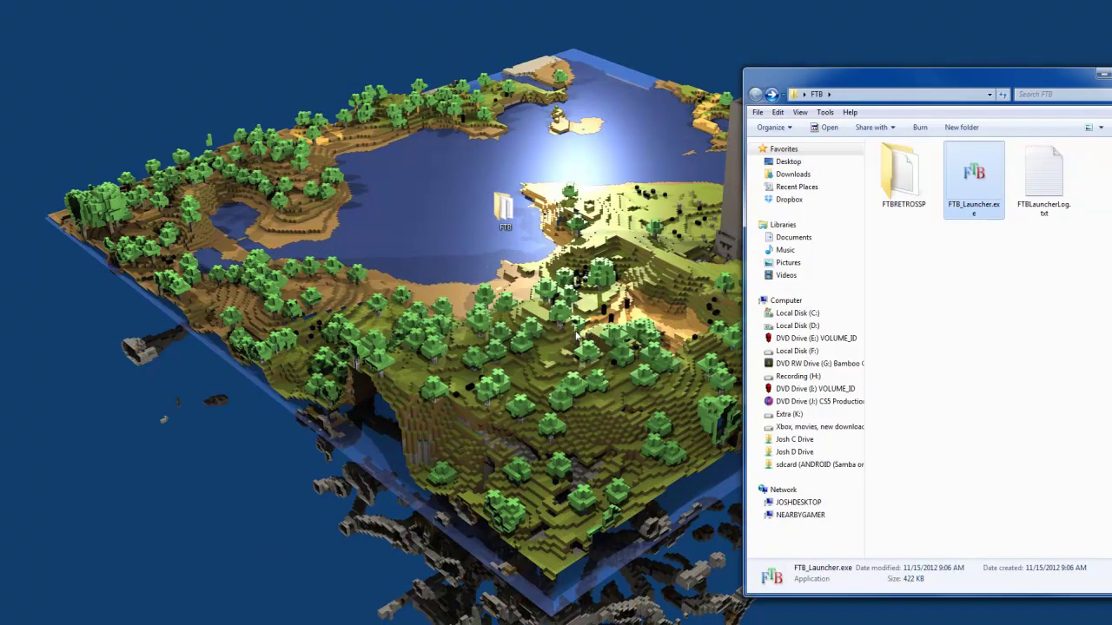
Step: Reposition the launcher and briefly open and close Filter Settings and the Mod Pack Editor
drag(227, 71, 449, 171)
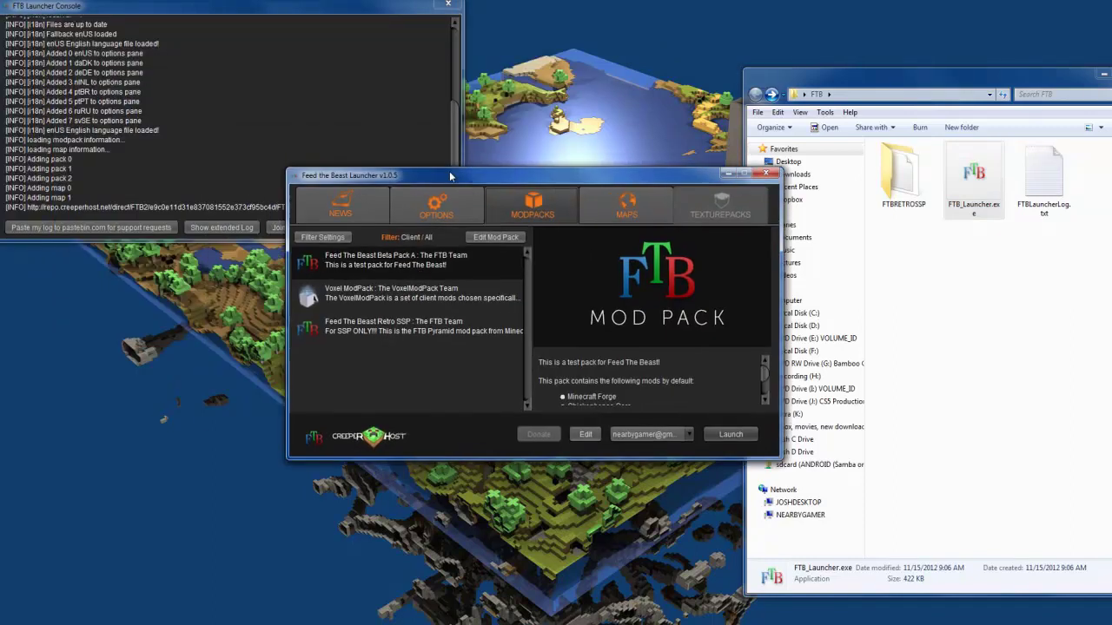
click(398, 293)
click(395, 265)
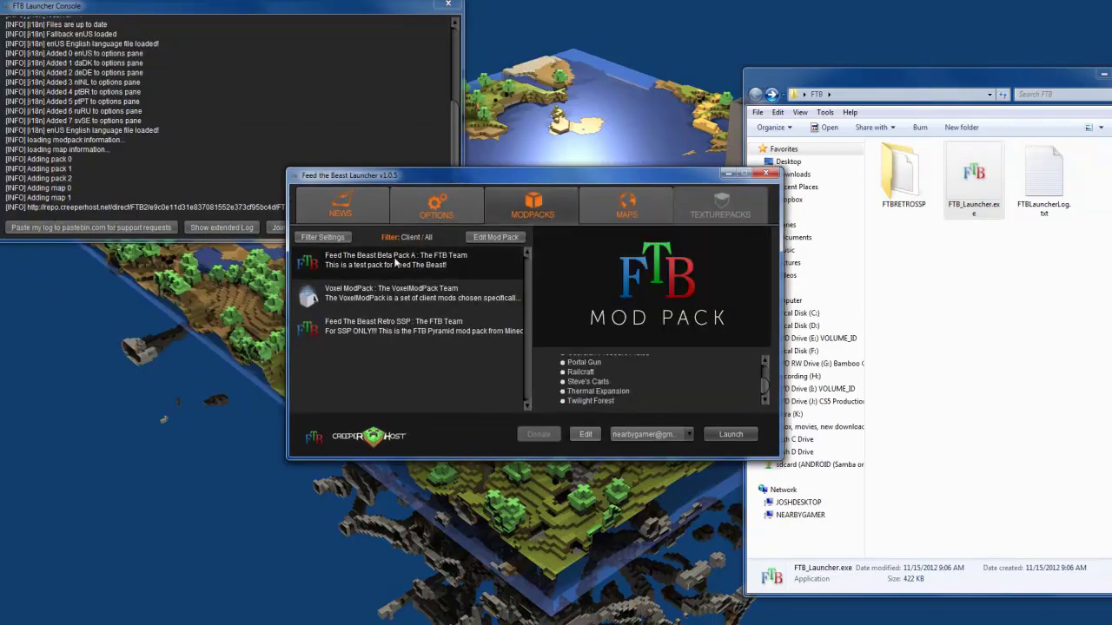
click(323, 237)
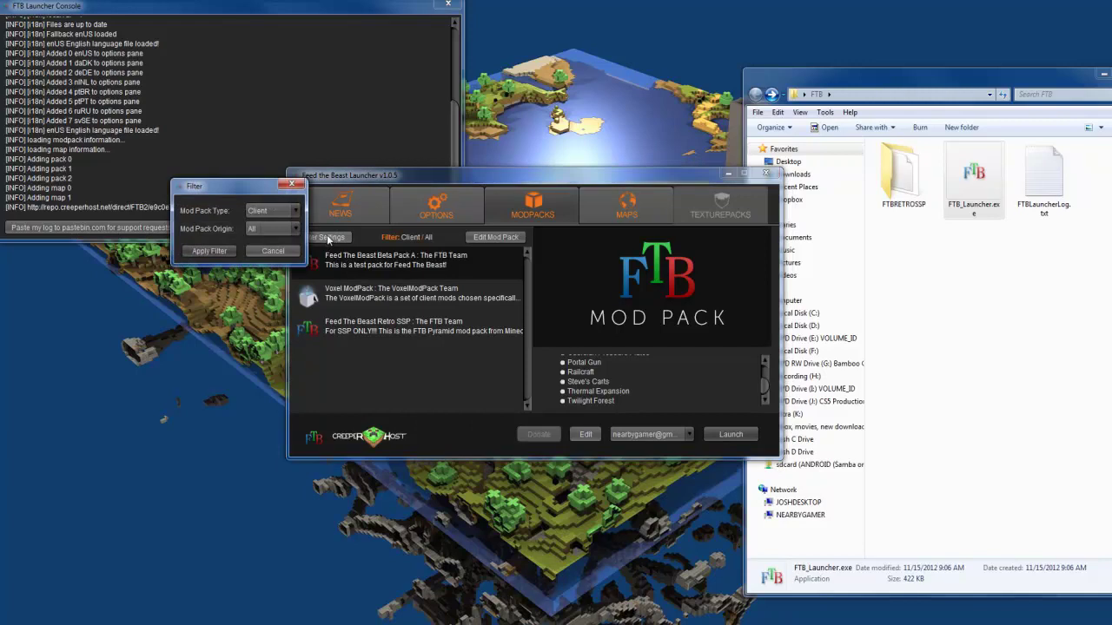
click(300, 185)
click(496, 236)
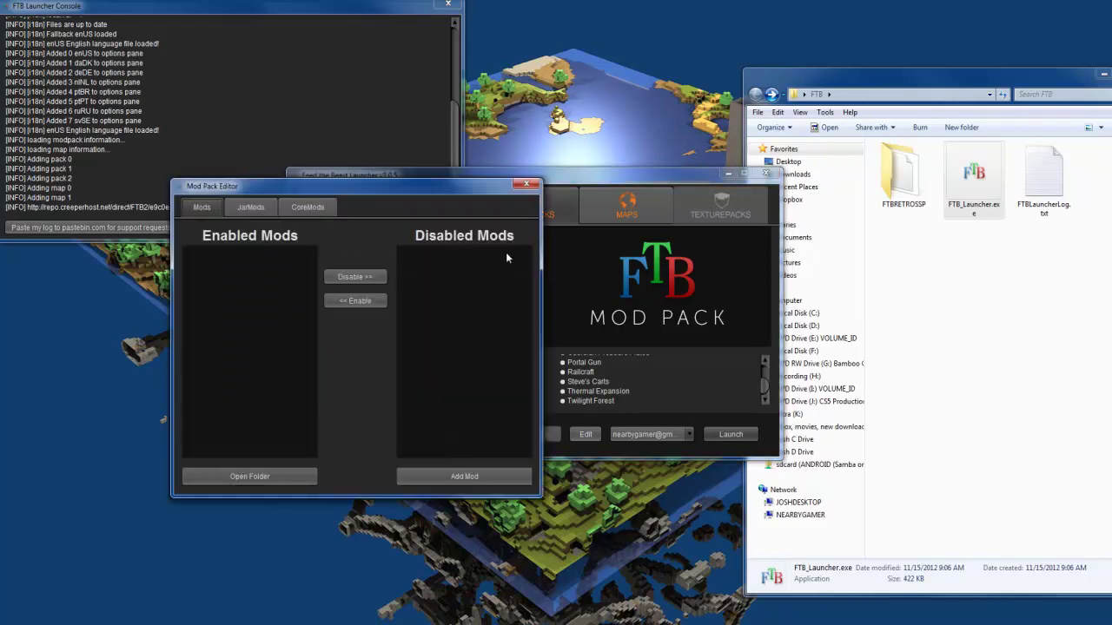
click(526, 185)
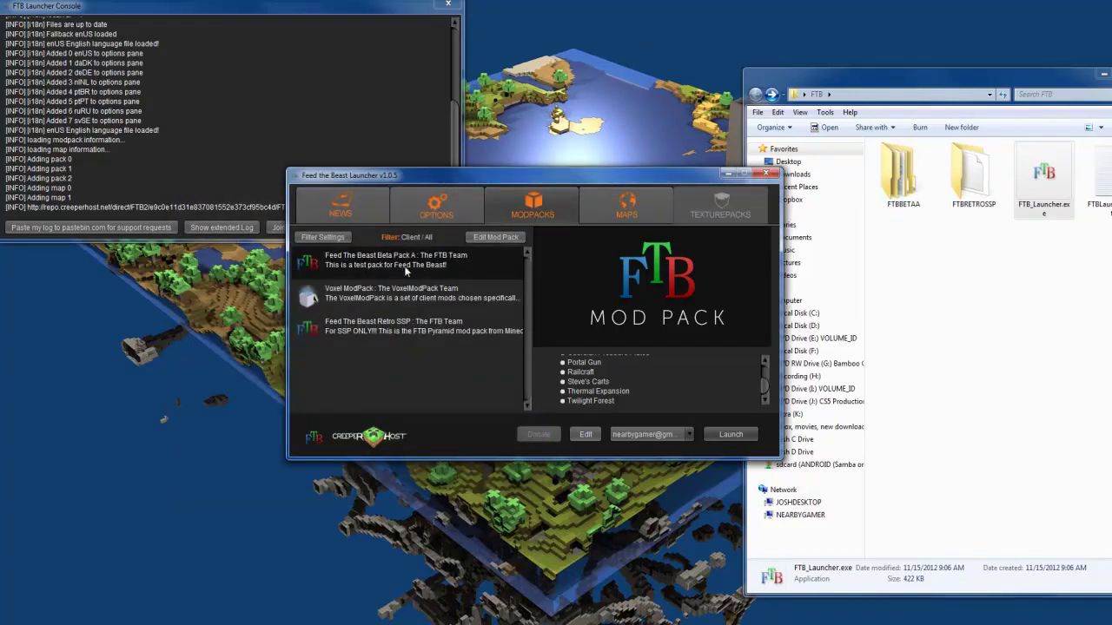
Step: Select Feed The Beast Beta Pack A and launch it
click(410, 296)
click(407, 272)
triple_click(404, 262)
click(404, 261)
click(730, 435)
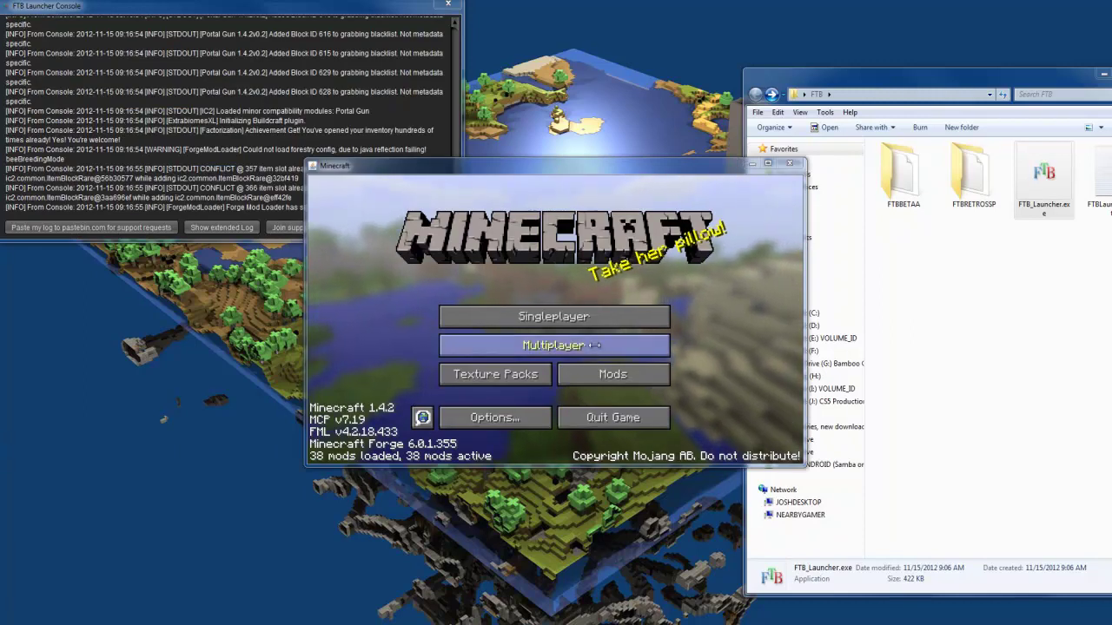
Step: Quit Minecraft 1.4.2 from the Beta Pack A title screen
click(383, 382)
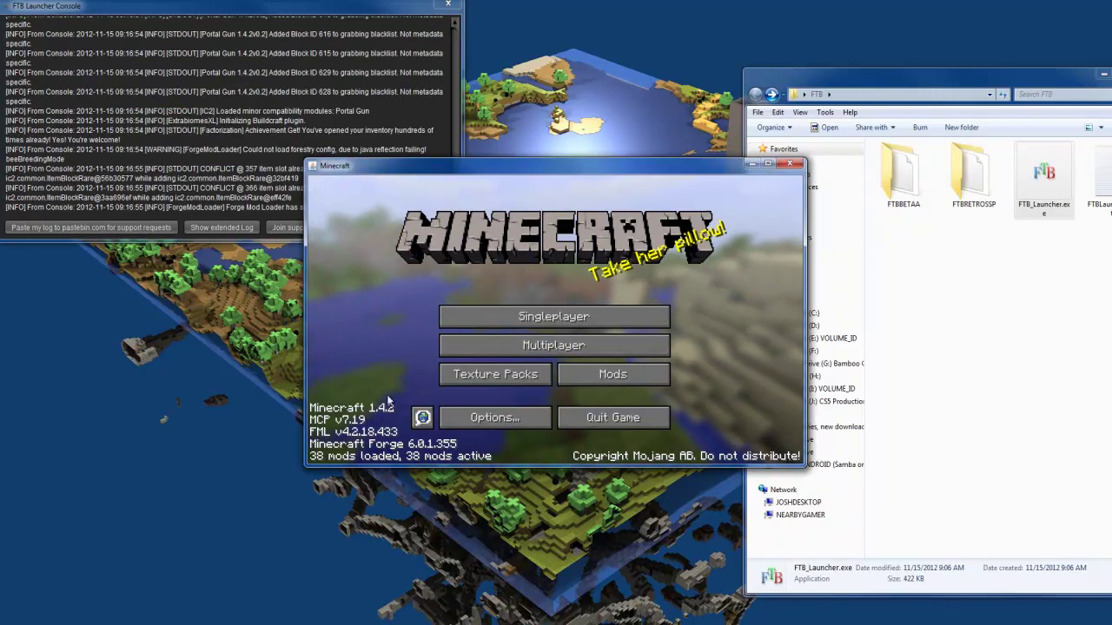
click(602, 418)
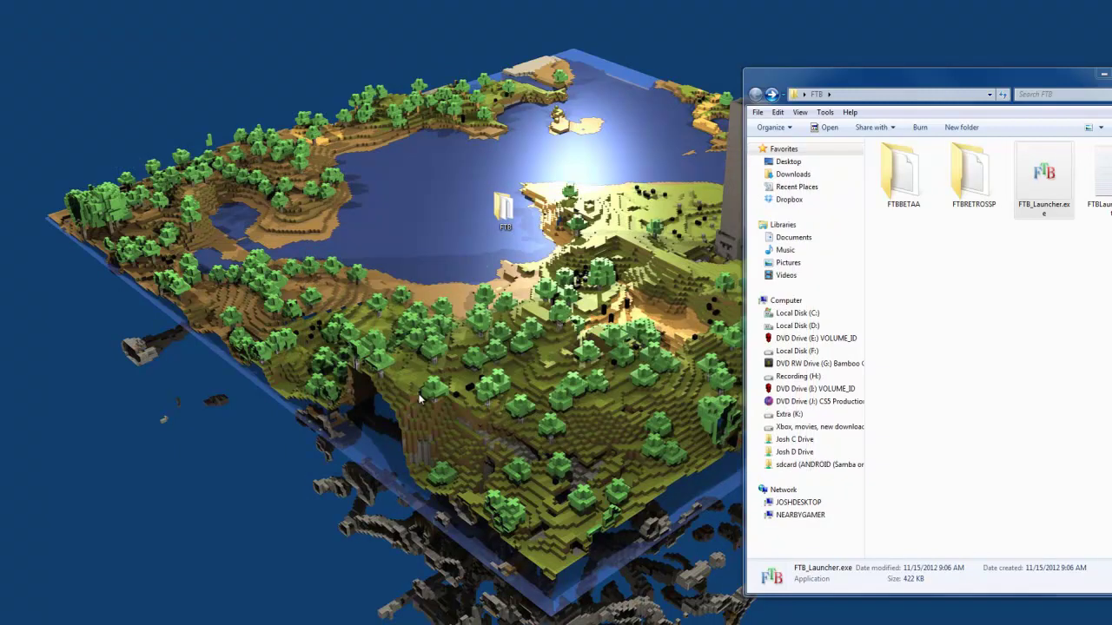
Step: Run FTB_Launcher.exe past the security prompt and launch the selected modpack into Minecraft 1.4.2
double_click(1044, 178)
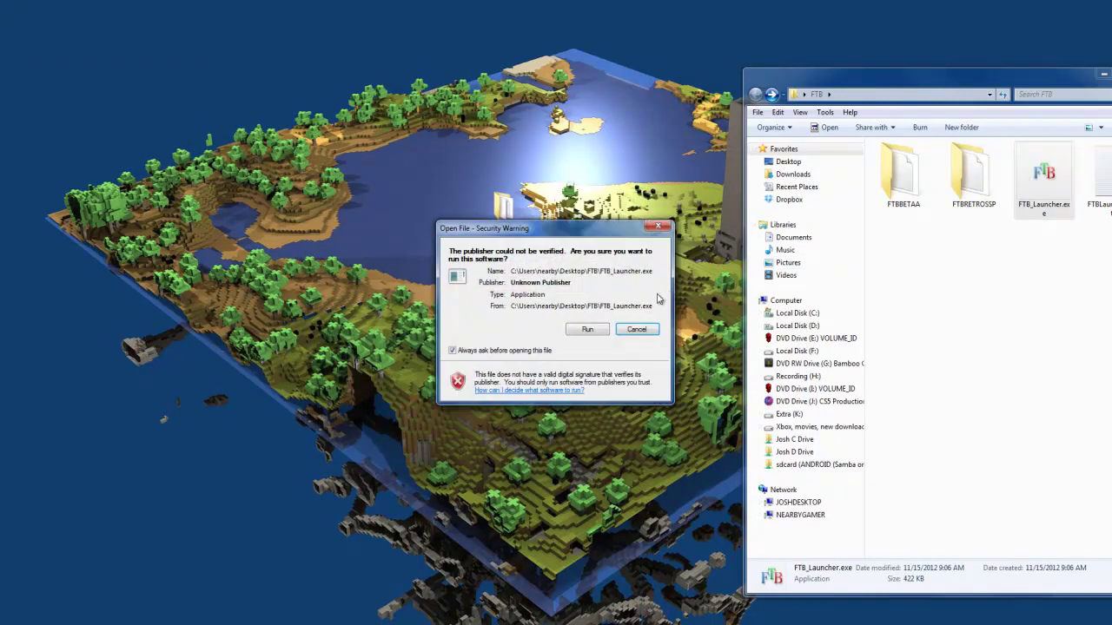
click(585, 330)
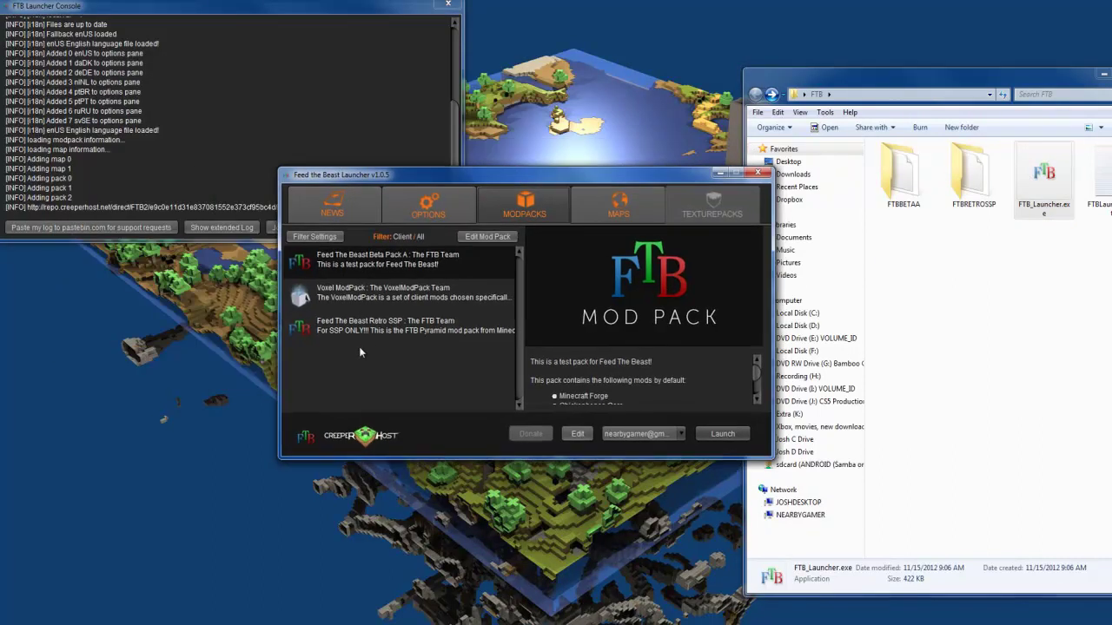
click(423, 337)
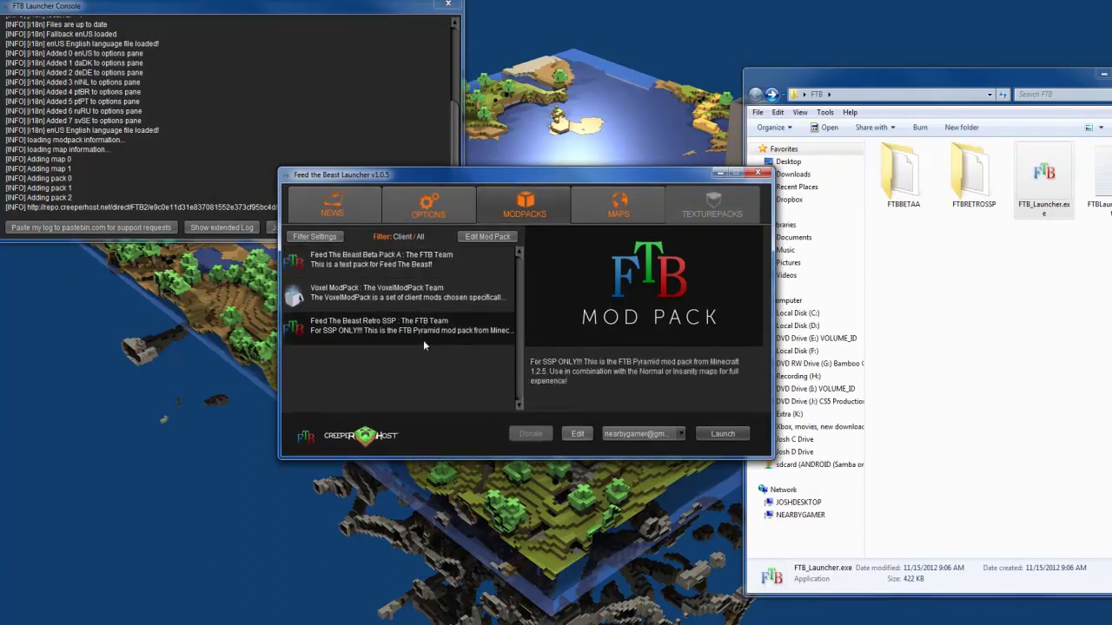
click(728, 435)
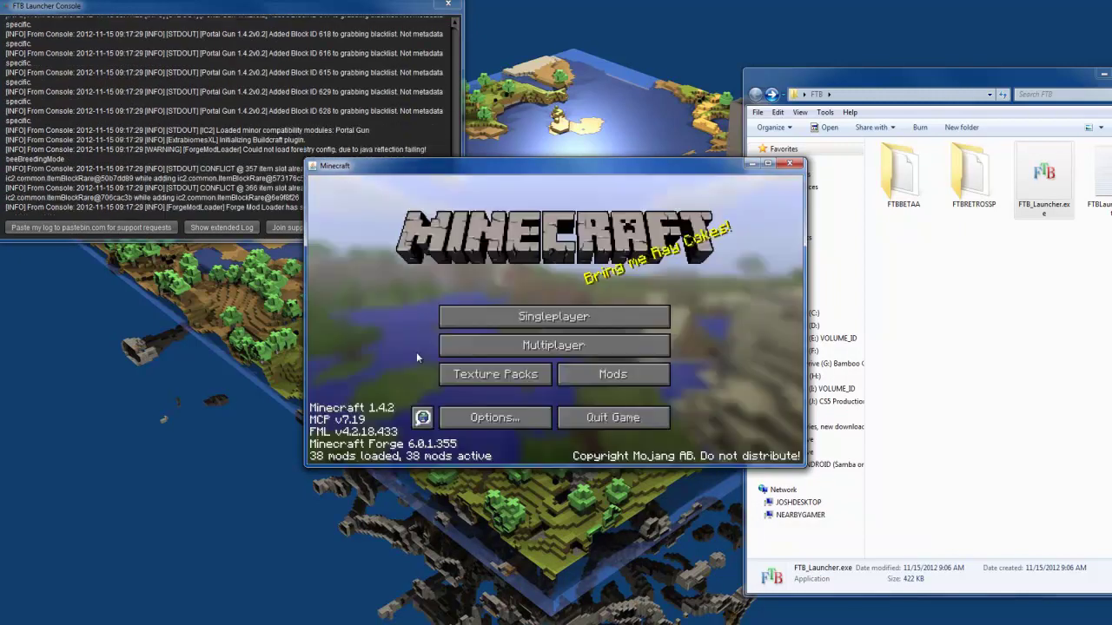
Step: Quit Minecraft, reopen FTB_Launcher.exe past the security warning, and centre the launcher window
click(583, 417)
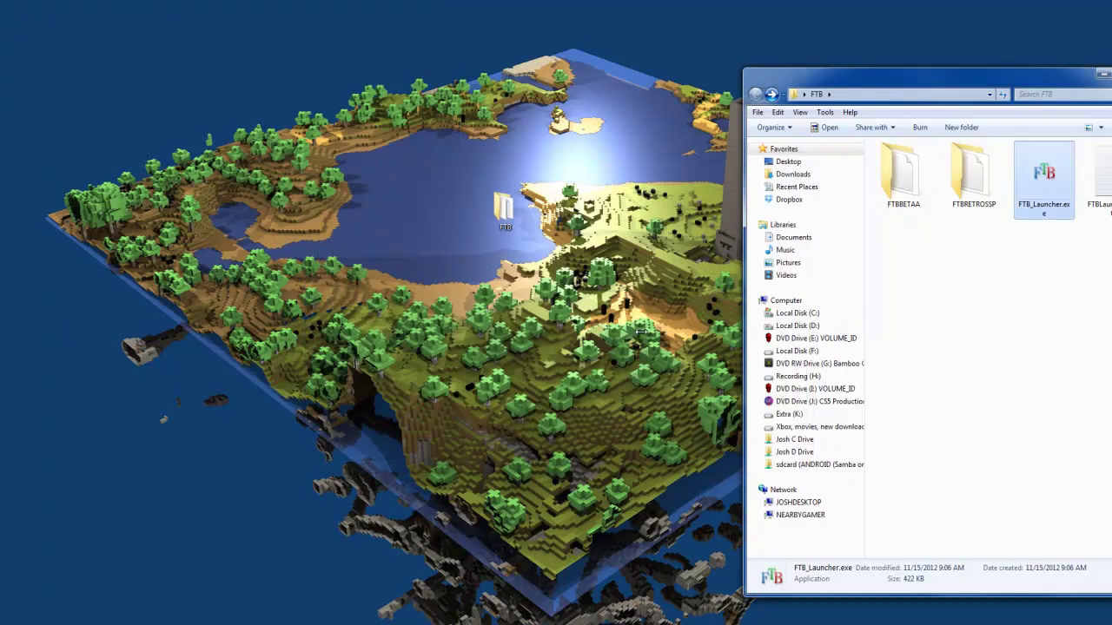
double_click(1059, 180)
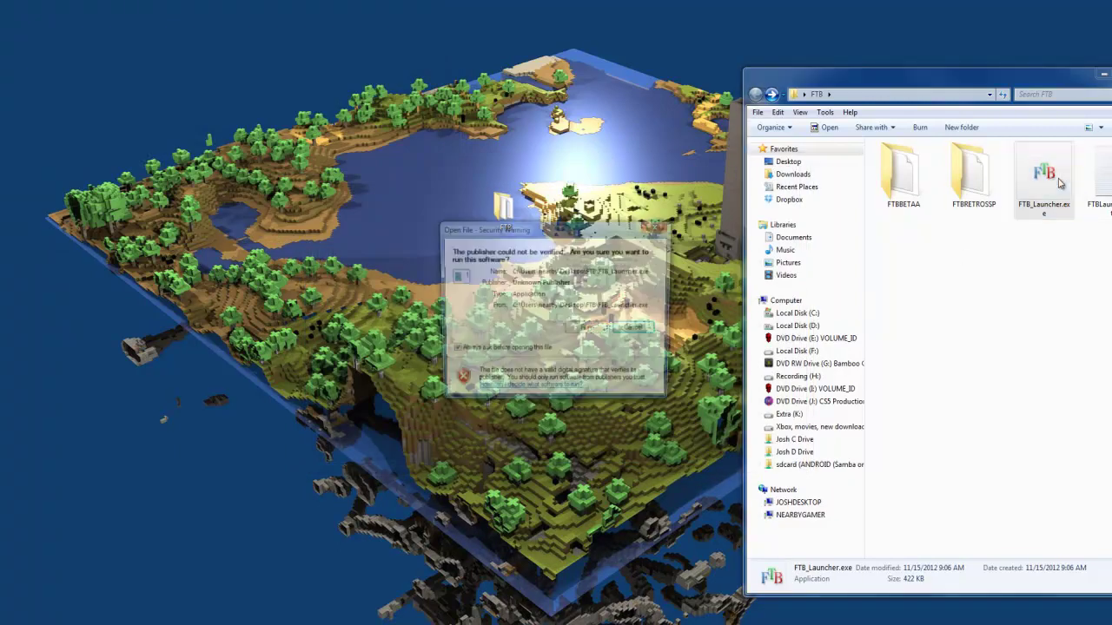
click(593, 329)
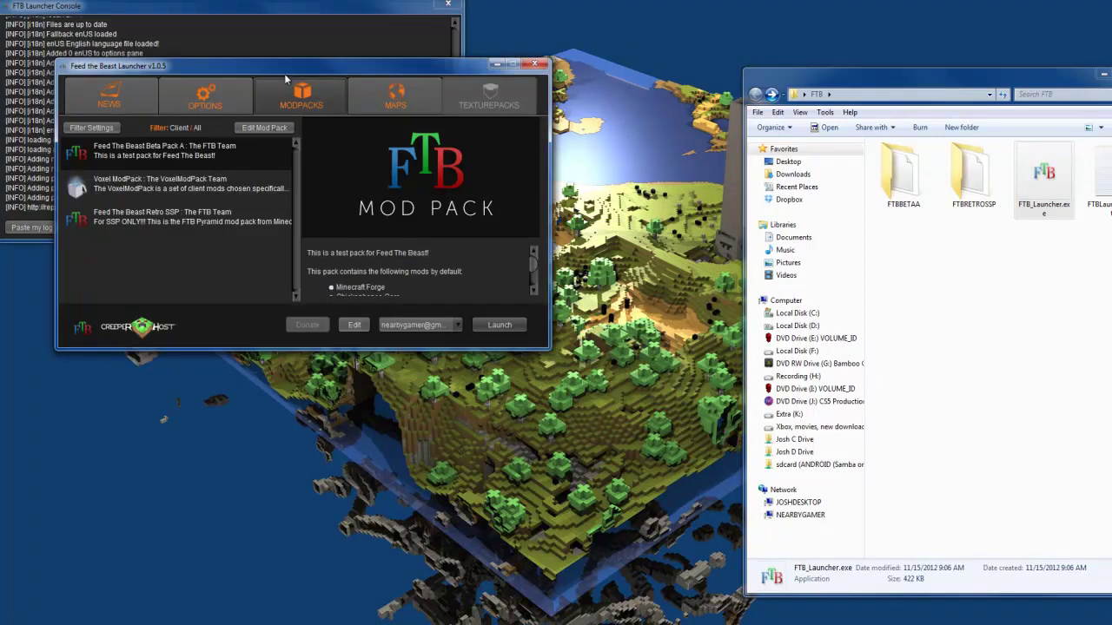
drag(285, 74, 541, 244)
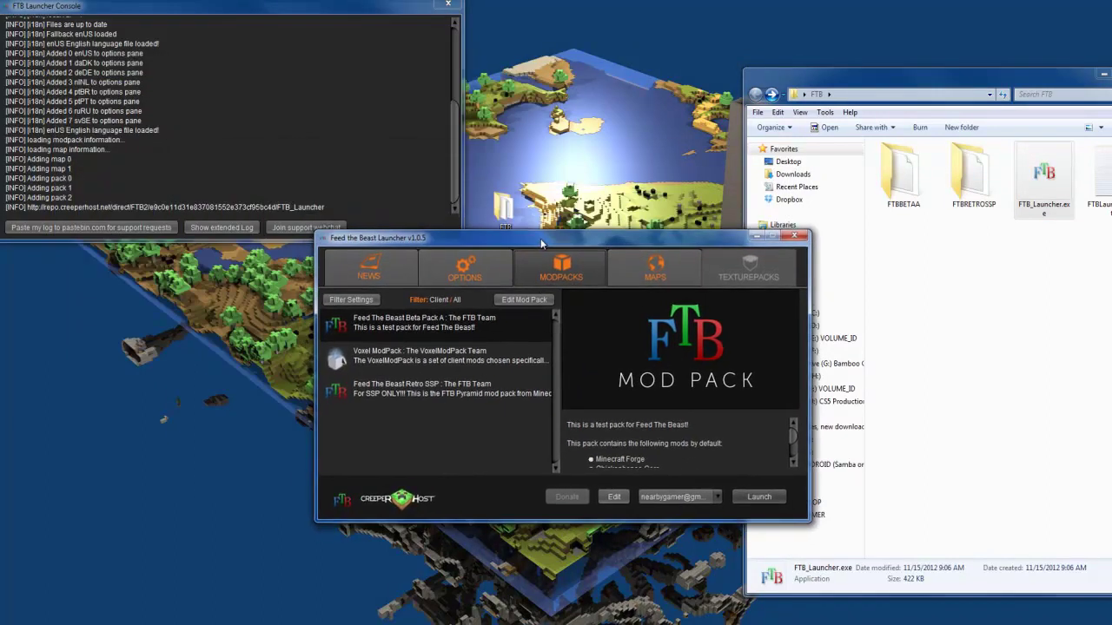
Step: Open the Mod Pack Editor and disable the TwilightForest and GregTechmod mods
click(524, 300)
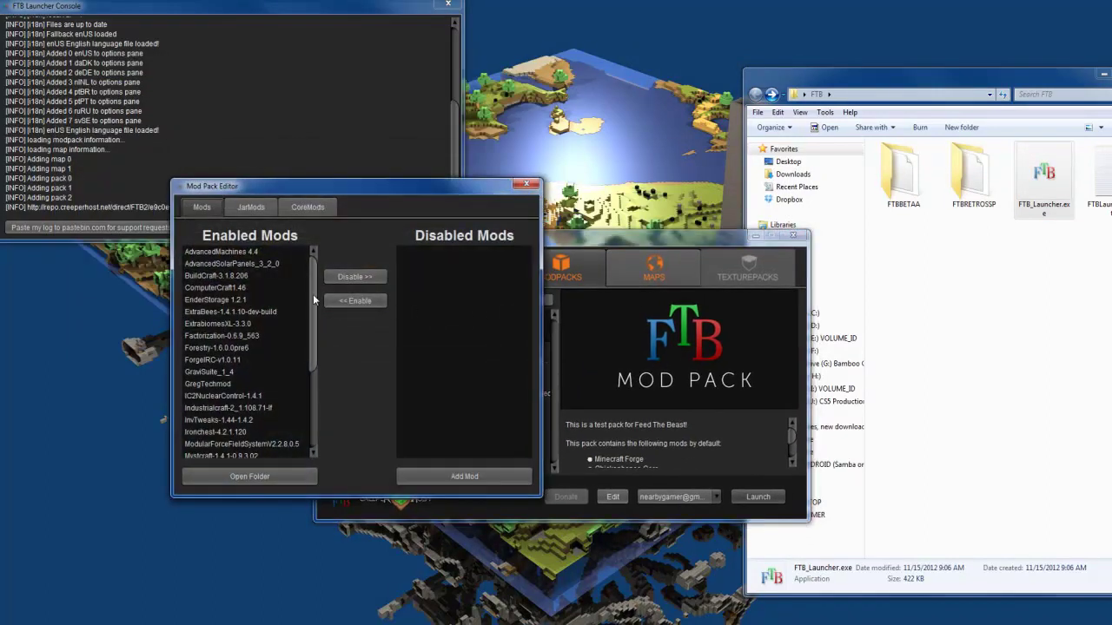
drag(315, 299, 317, 380)
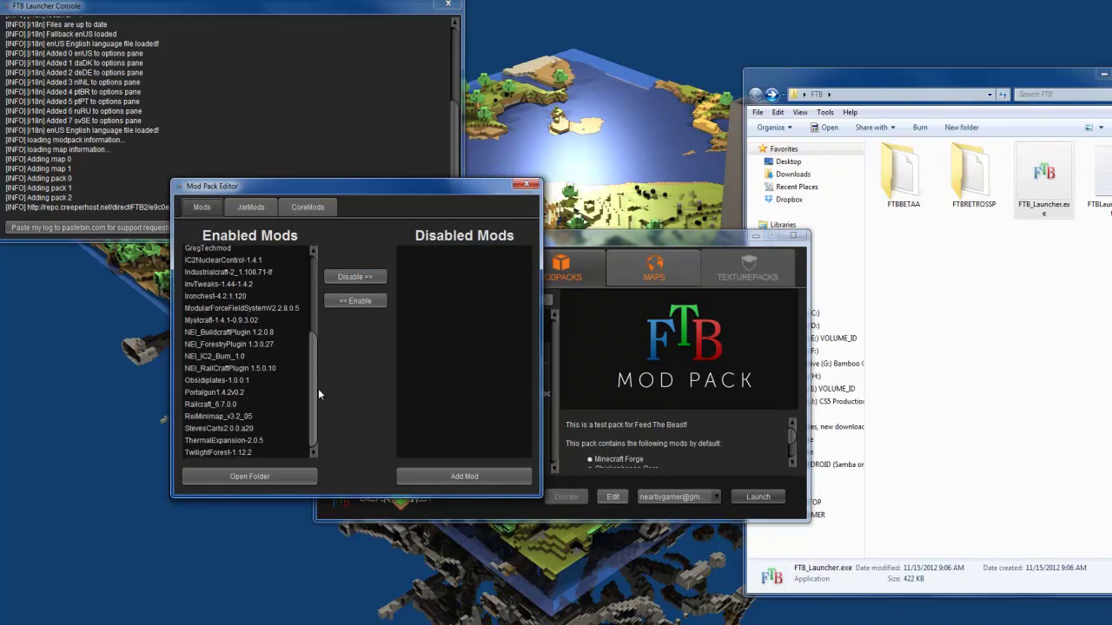
click(241, 452)
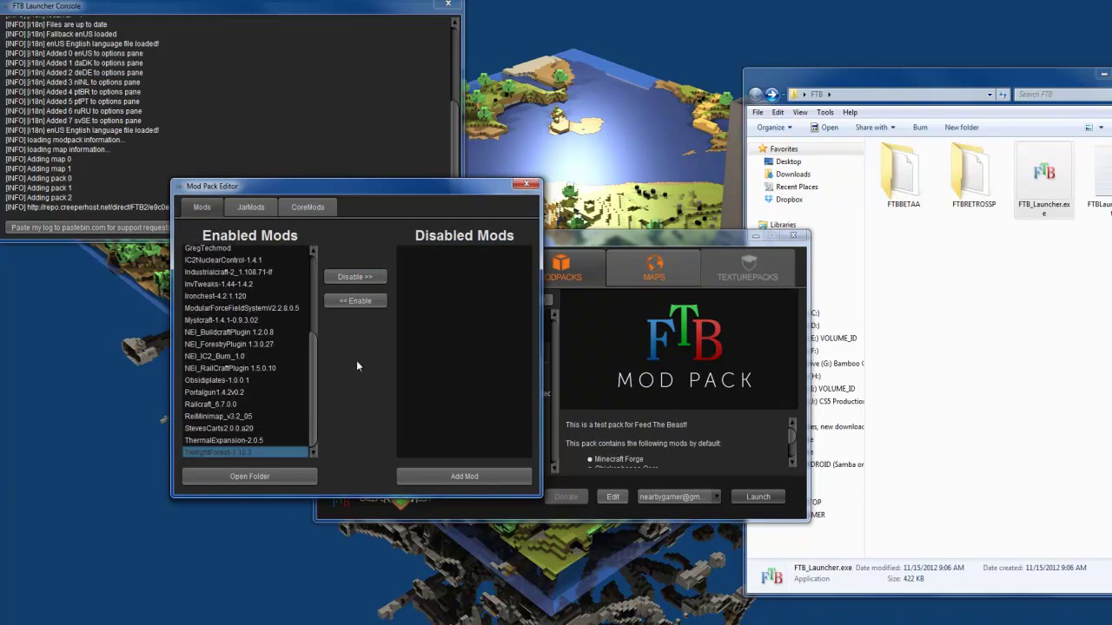
click(358, 276)
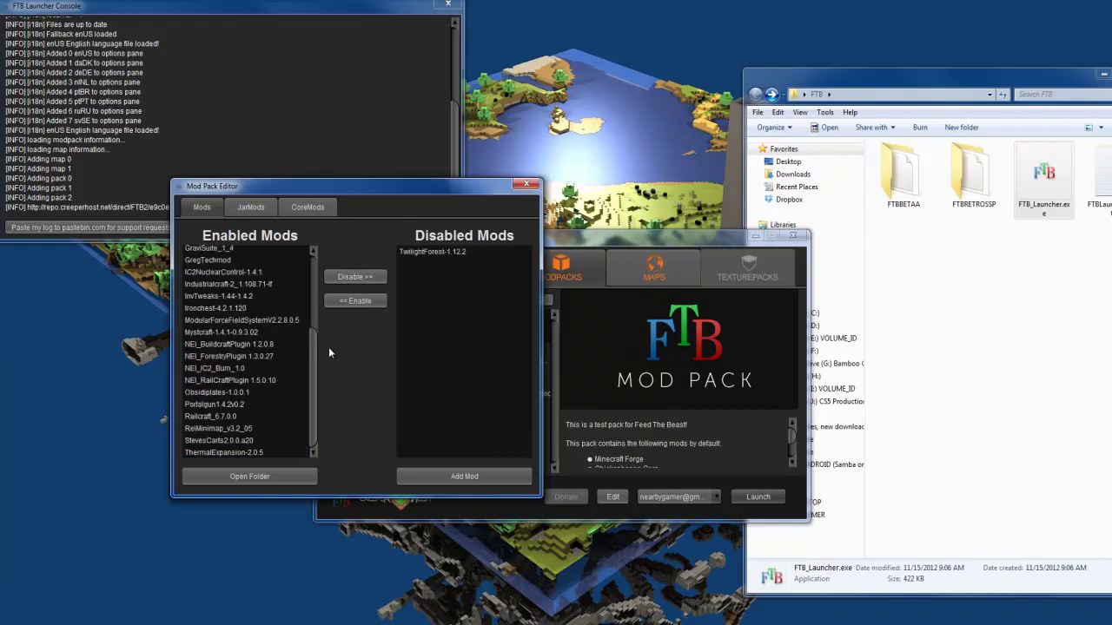
drag(315, 404, 310, 359)
click(211, 336)
click(374, 278)
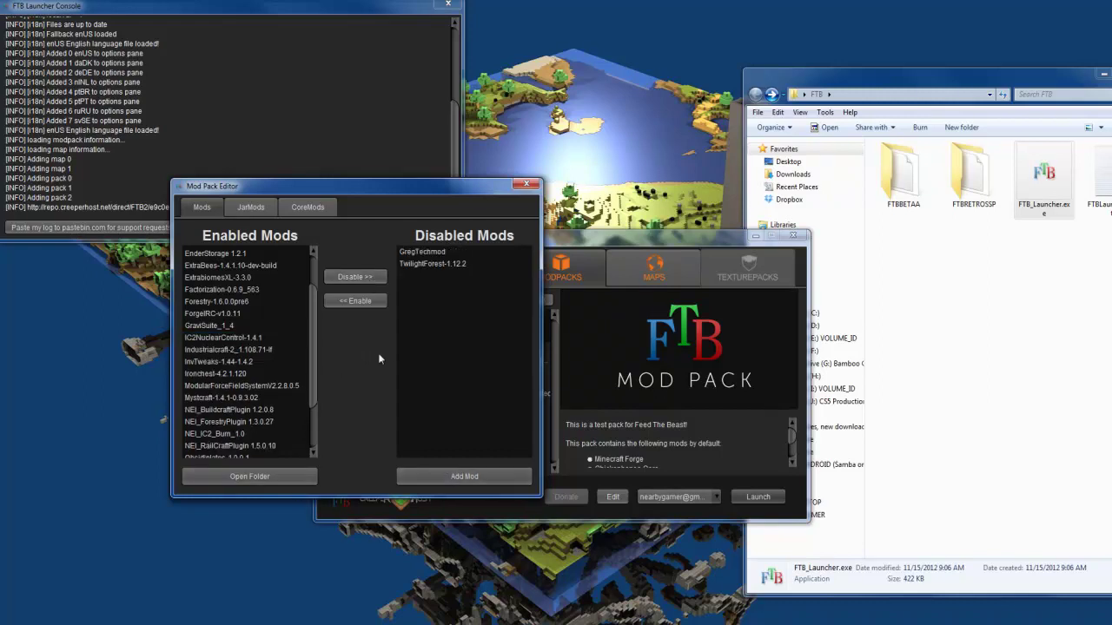
Step: Re-enable GregTechmod and TwilightForest from the disabled mods list
click(424, 252)
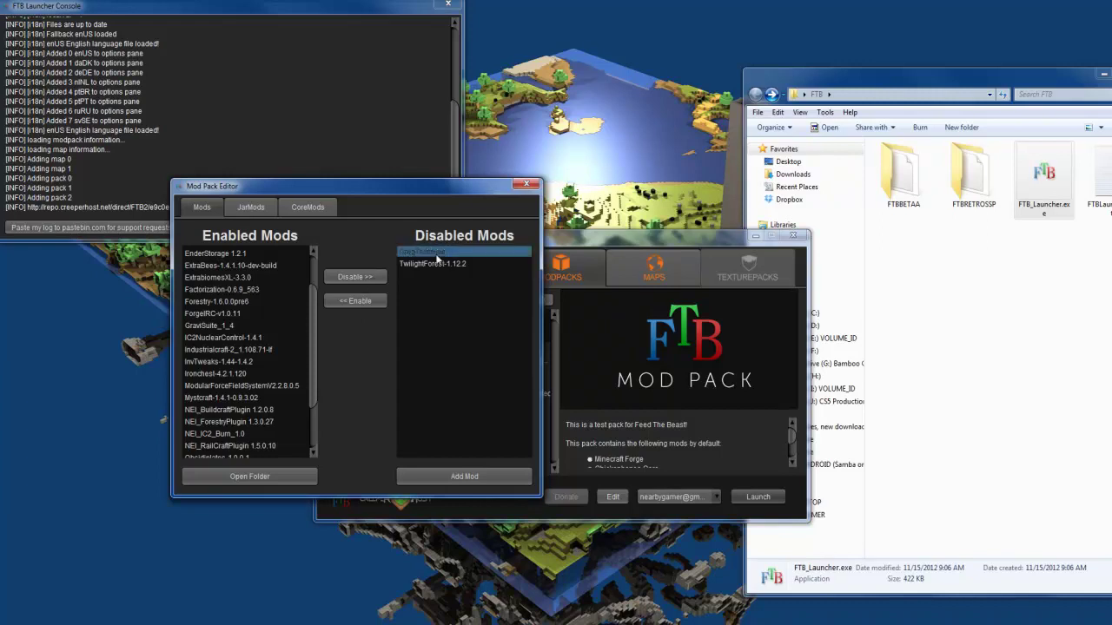
click(357, 301)
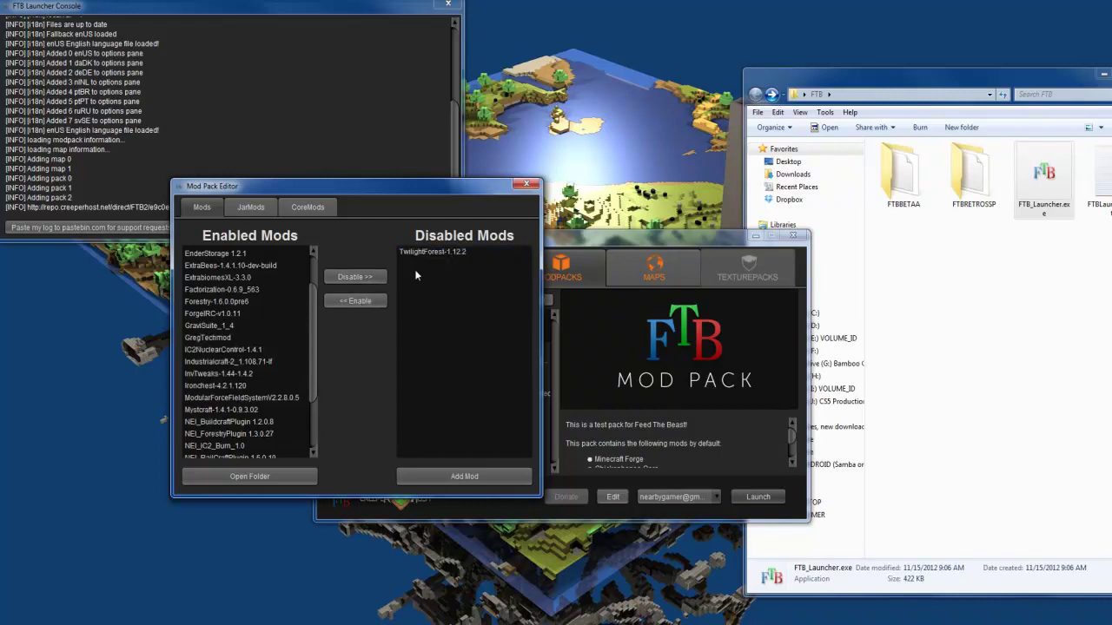
click(419, 252)
click(355, 300)
Step: Browse the jar, core and regular mod lists, then select Factorization-0.6.9_563
click(250, 206)
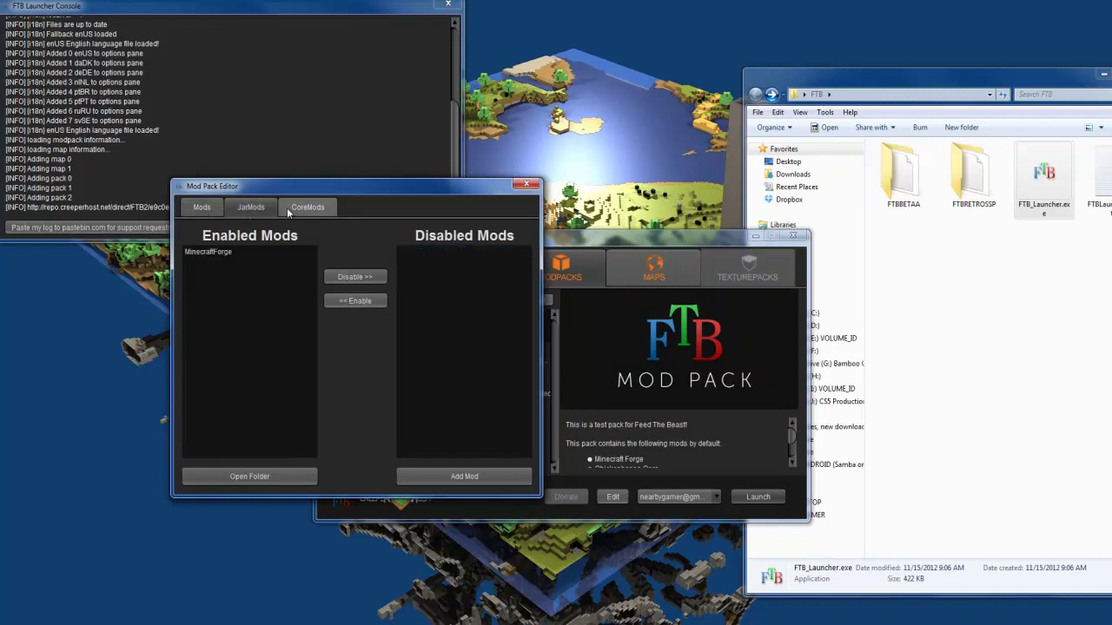
click(308, 207)
click(202, 206)
click(250, 206)
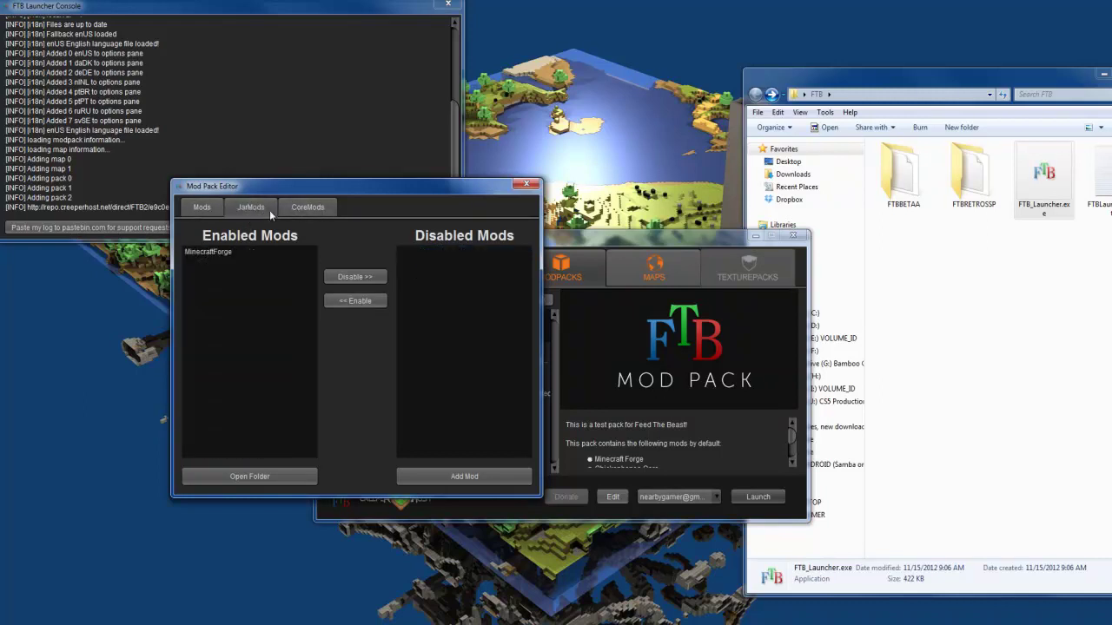
click(308, 206)
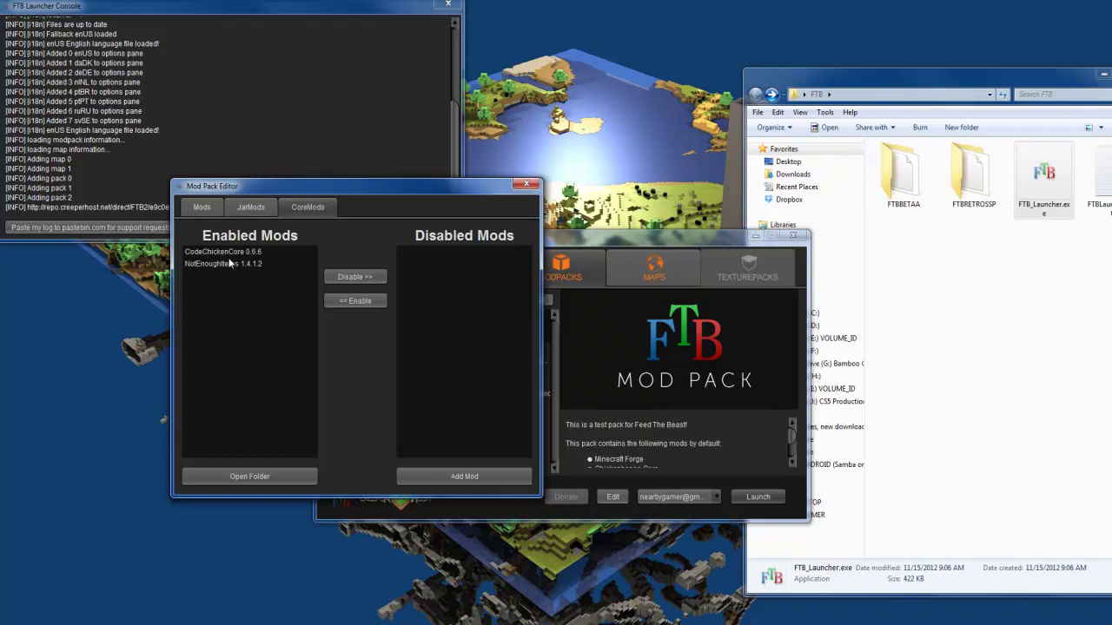
click(202, 207)
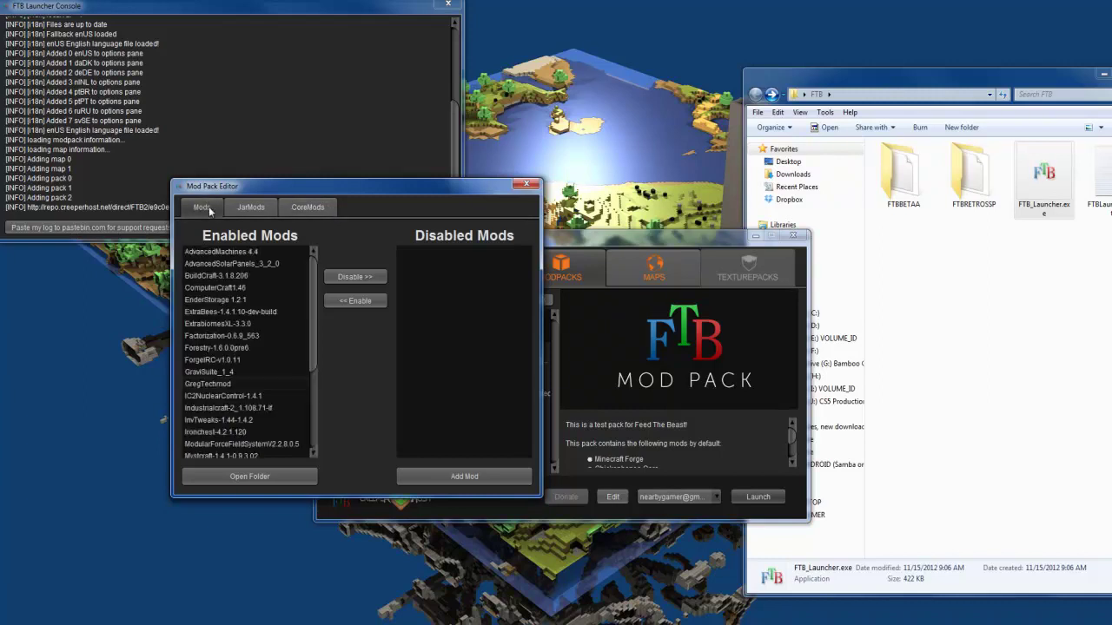
click(269, 337)
scroll(273, 358, down, 4)
scroll(267, 377, up, 4)
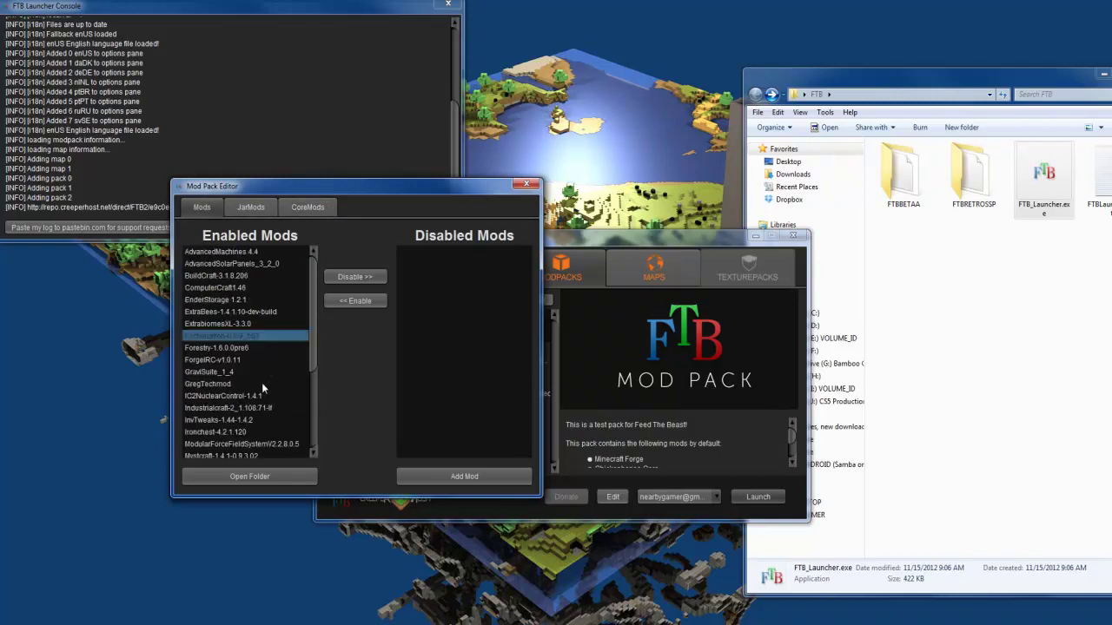
Step: Close the Mod Pack Editor and download the server package from the Feed the Beast site
click(526, 185)
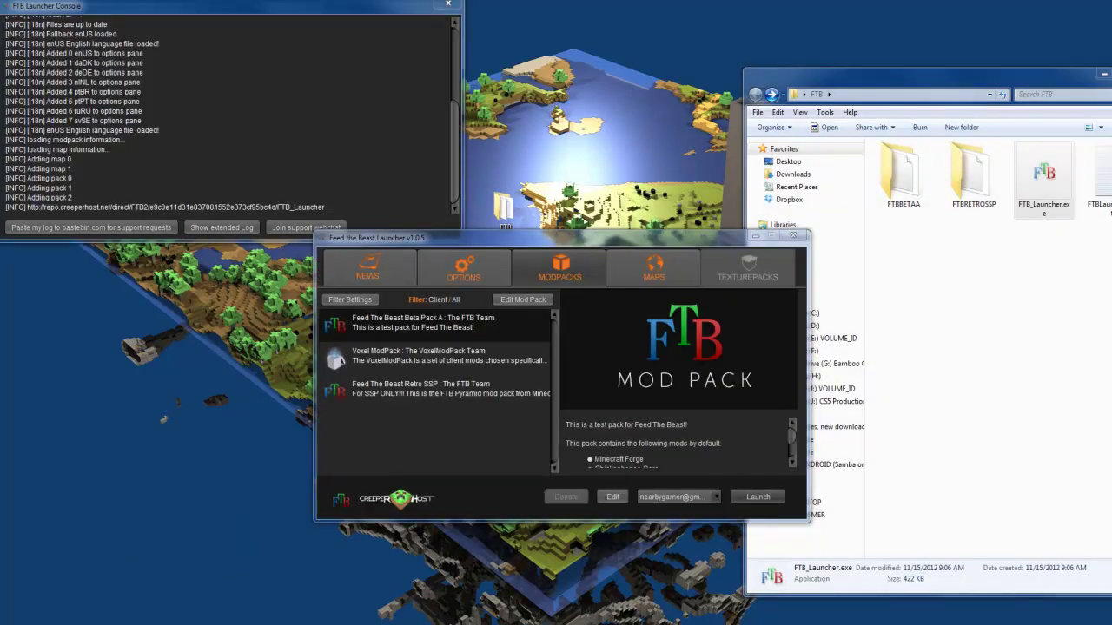
click(39, 608)
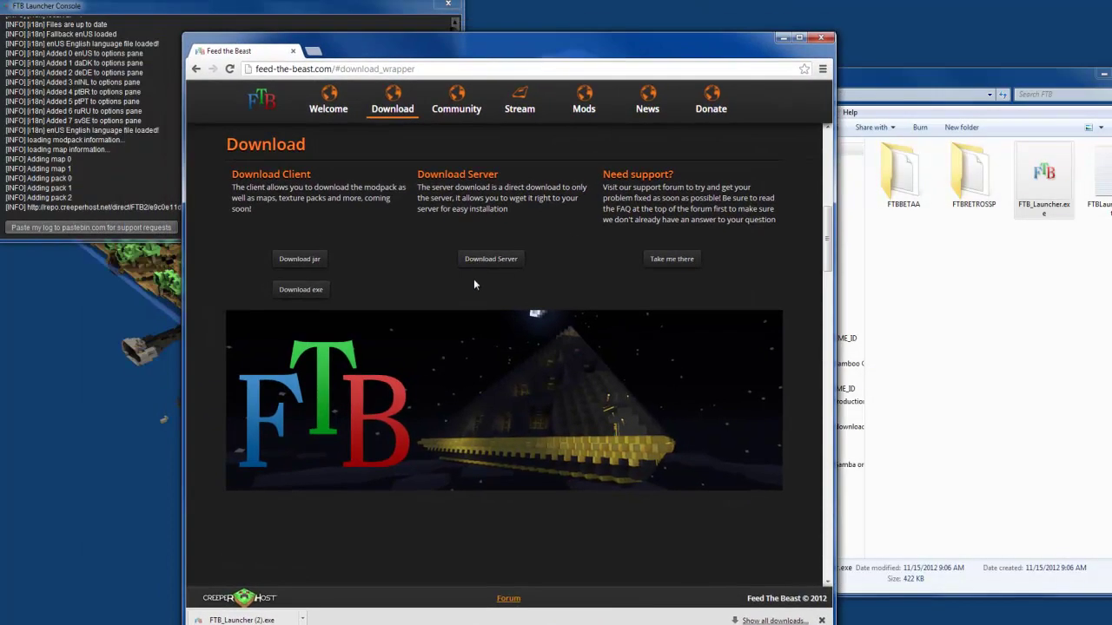
click(487, 260)
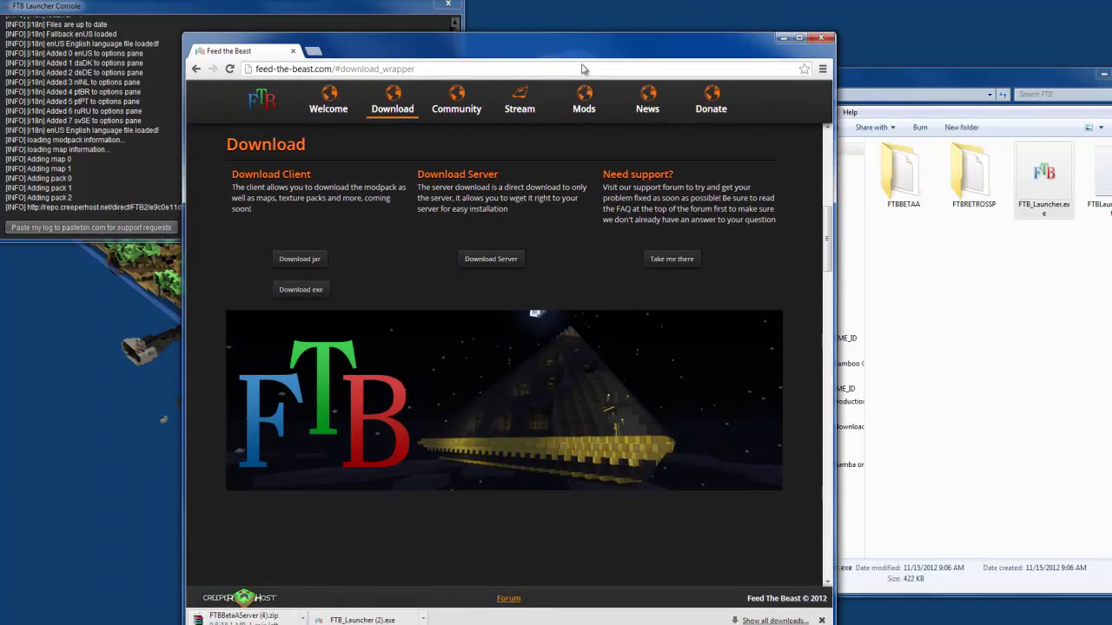
drag(583, 58, 609, 34)
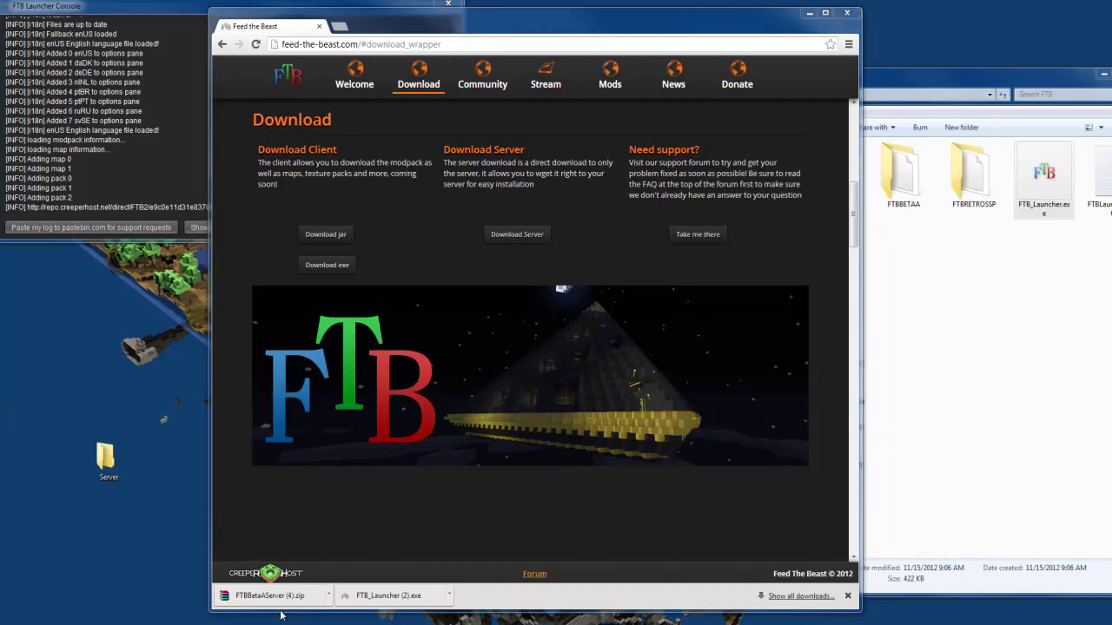
Step: Open FTBBetaAServer (4).zip in WinRAR and select its three folders and four files
click(274, 599)
drag(251, 430, 217, 309)
click(679, 382)
drag(396, 492, 106, 462)
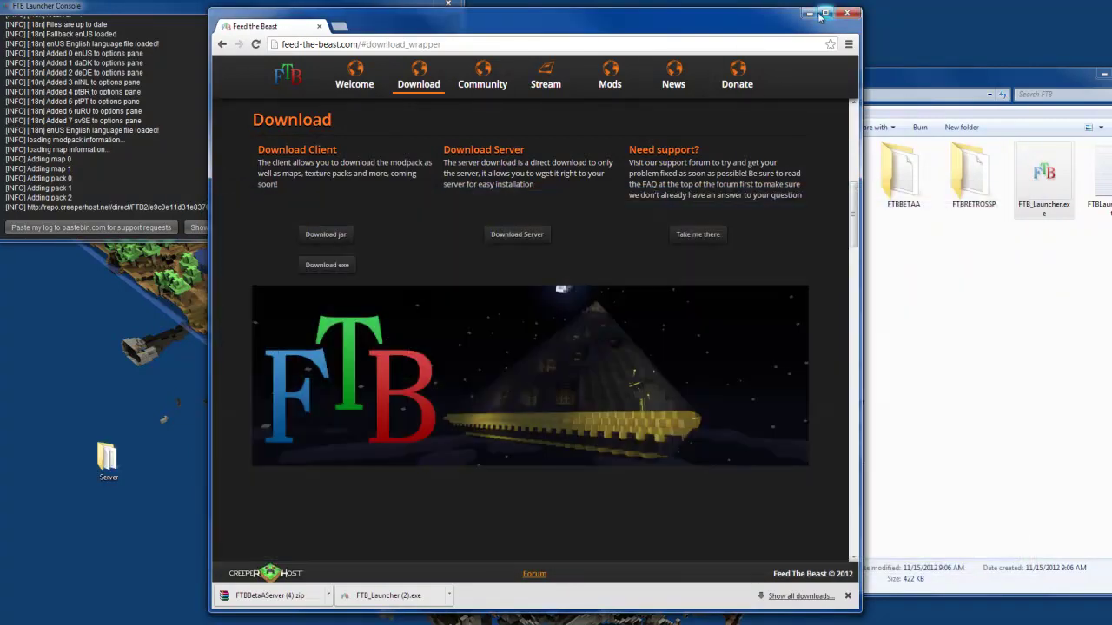
Step: Open the desktop Server folder and run Server Start.bat to start the Minecraft 1.4.2 server
click(820, 15)
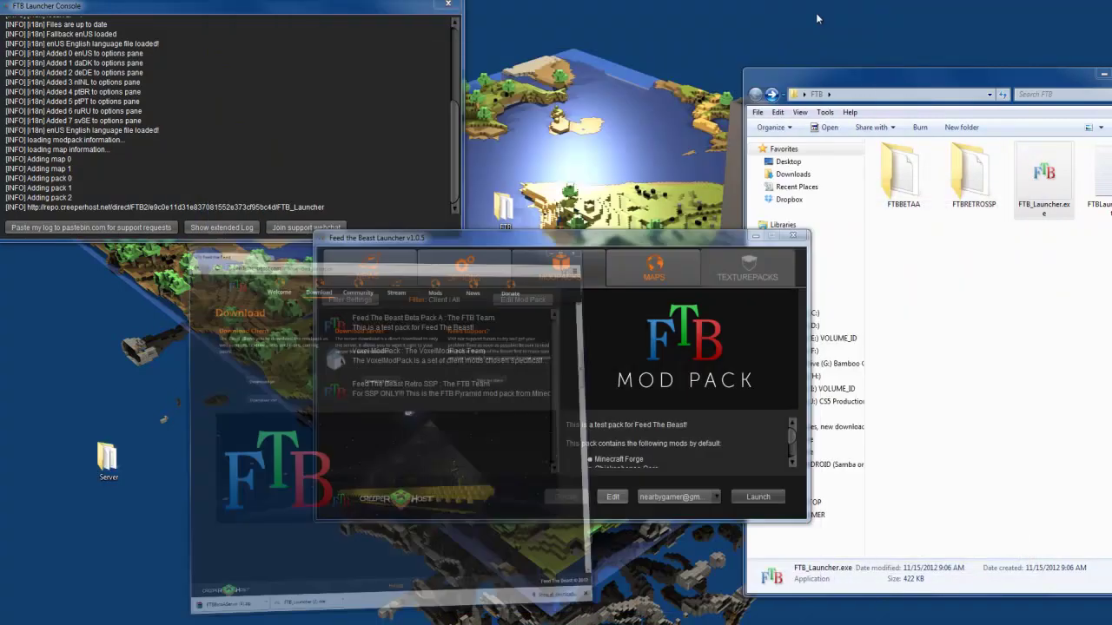
double_click(106, 456)
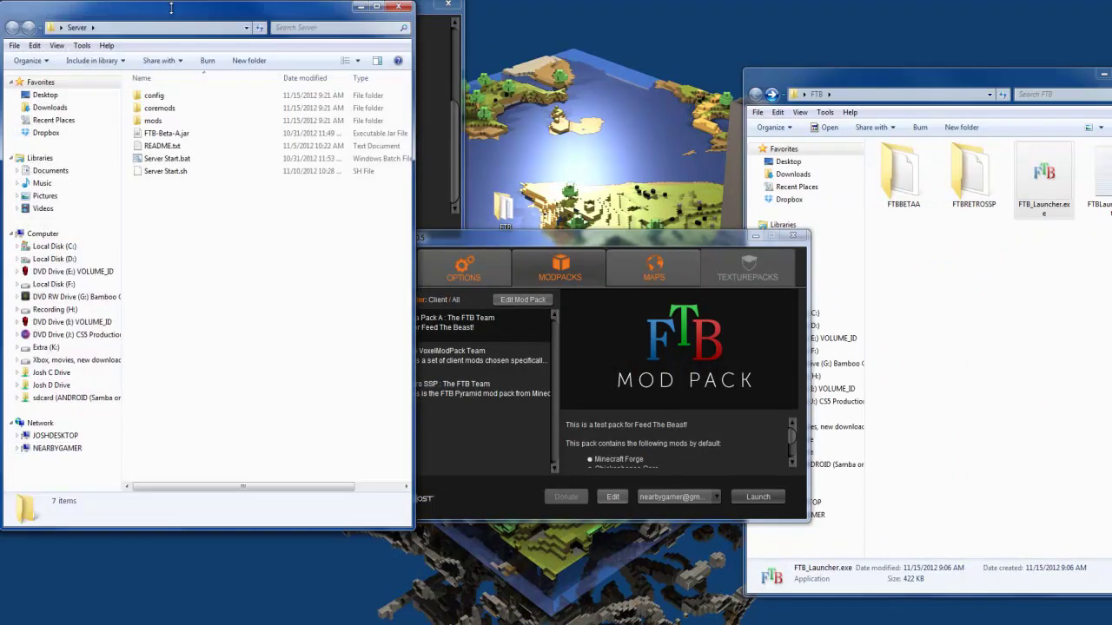
drag(173, 15, 205, 80)
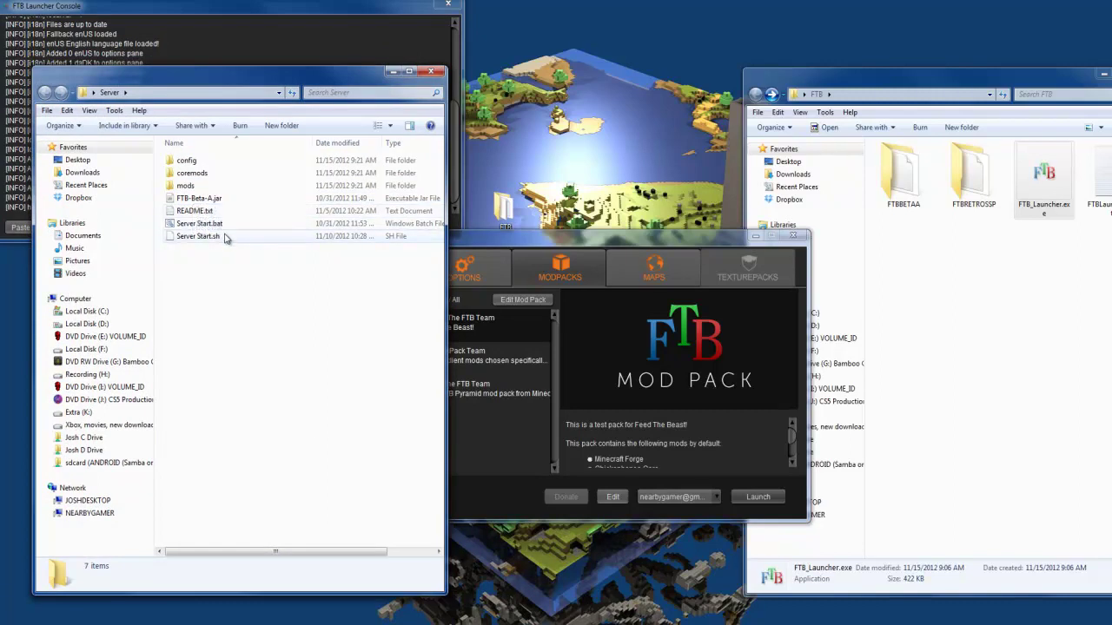
double_click(203, 224)
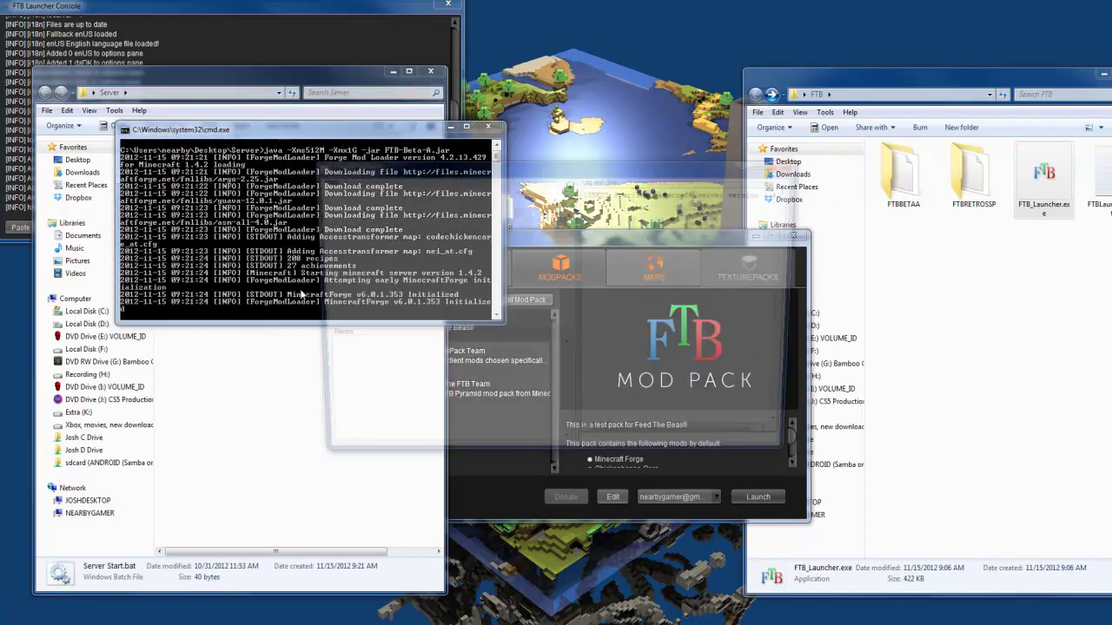
drag(479, 167, 712, 35)
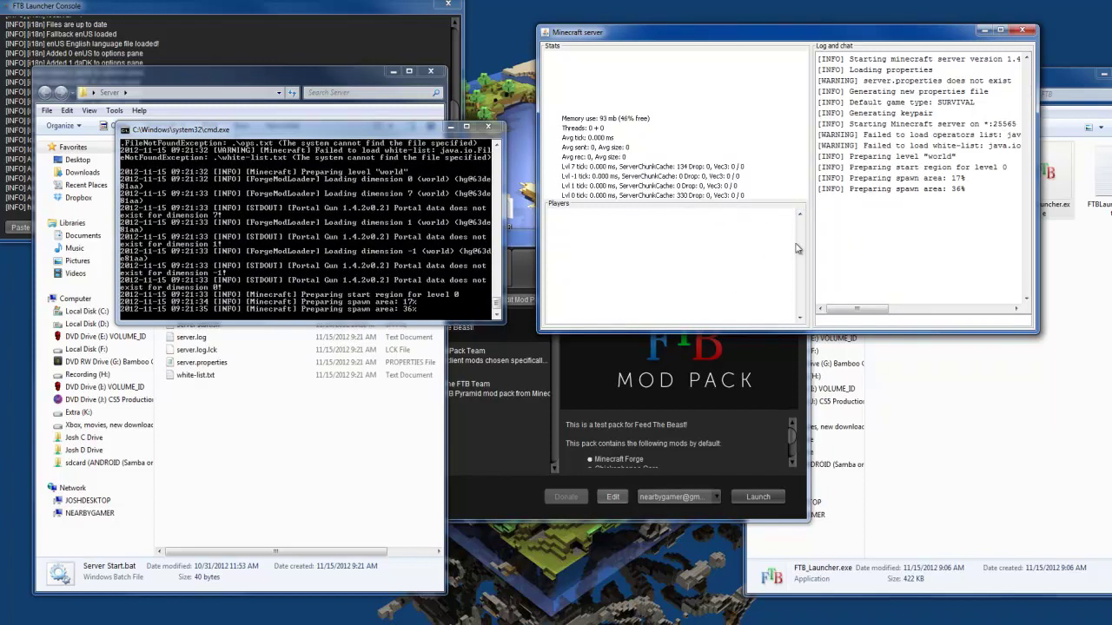
Step: Launch the modpack client and go to the Multiplayer screen
click(502, 450)
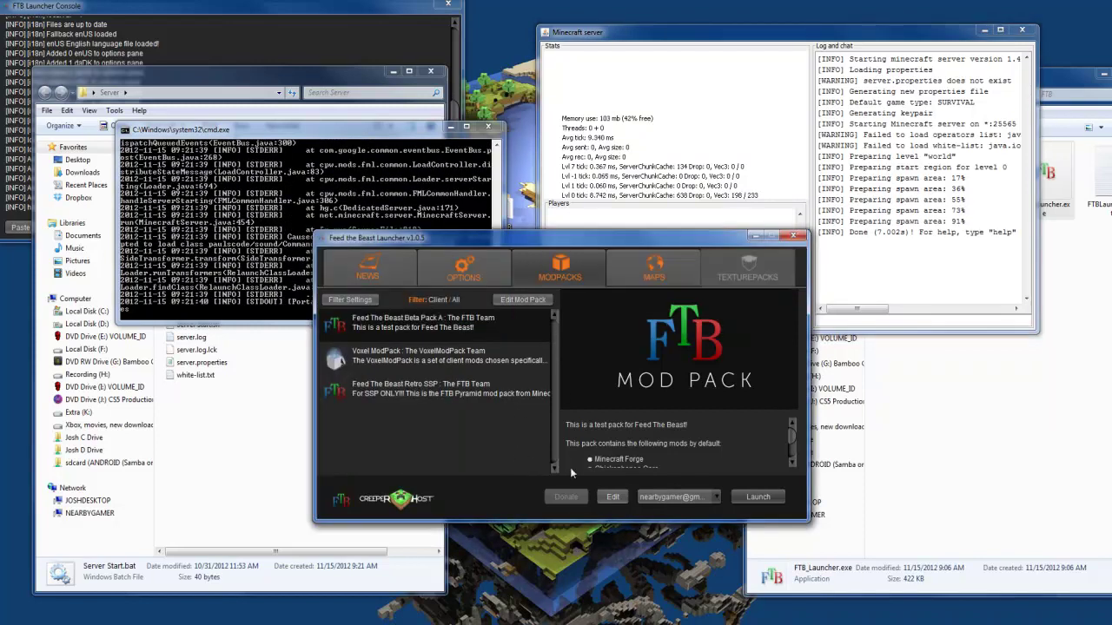
click(752, 496)
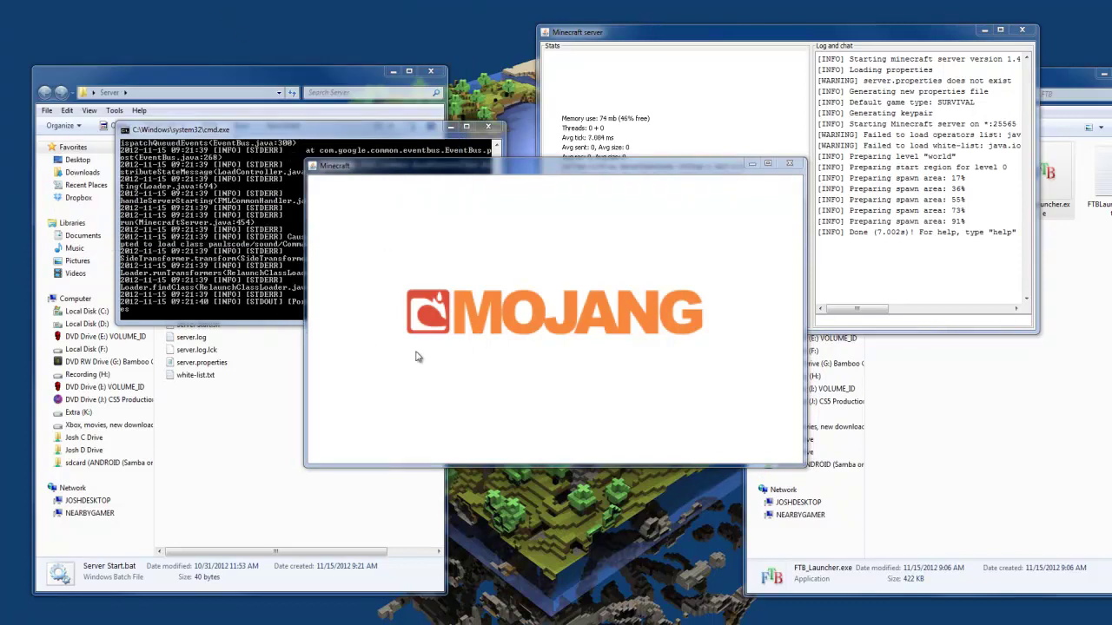
click(516, 354)
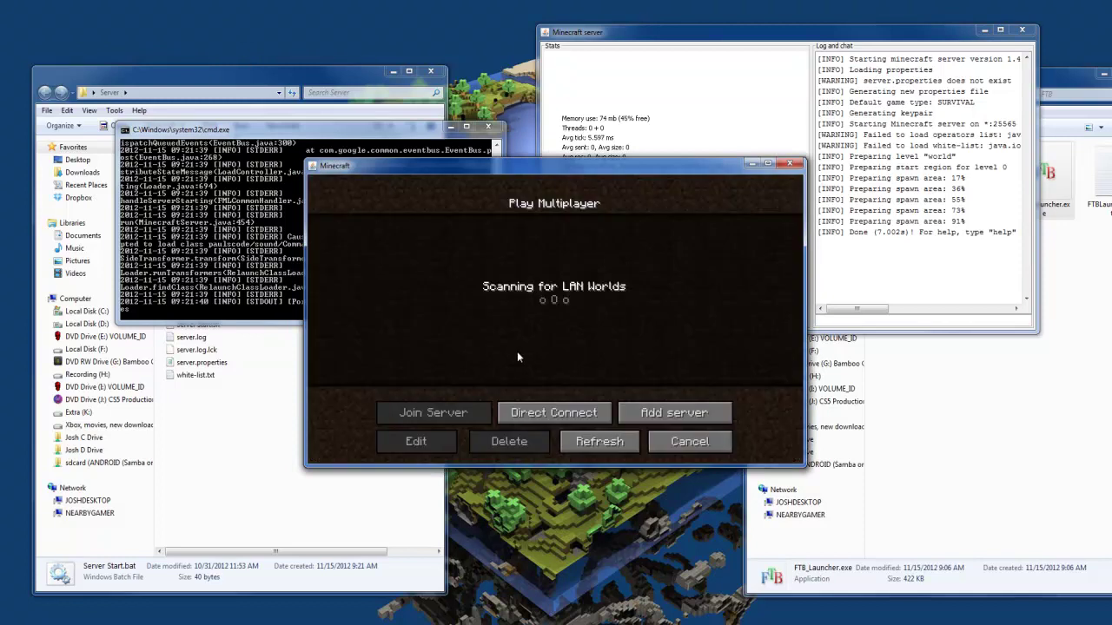
Step: Add a server with address localhost and join the resulting Minecraft Server entry
click(674, 412)
text(localhost)
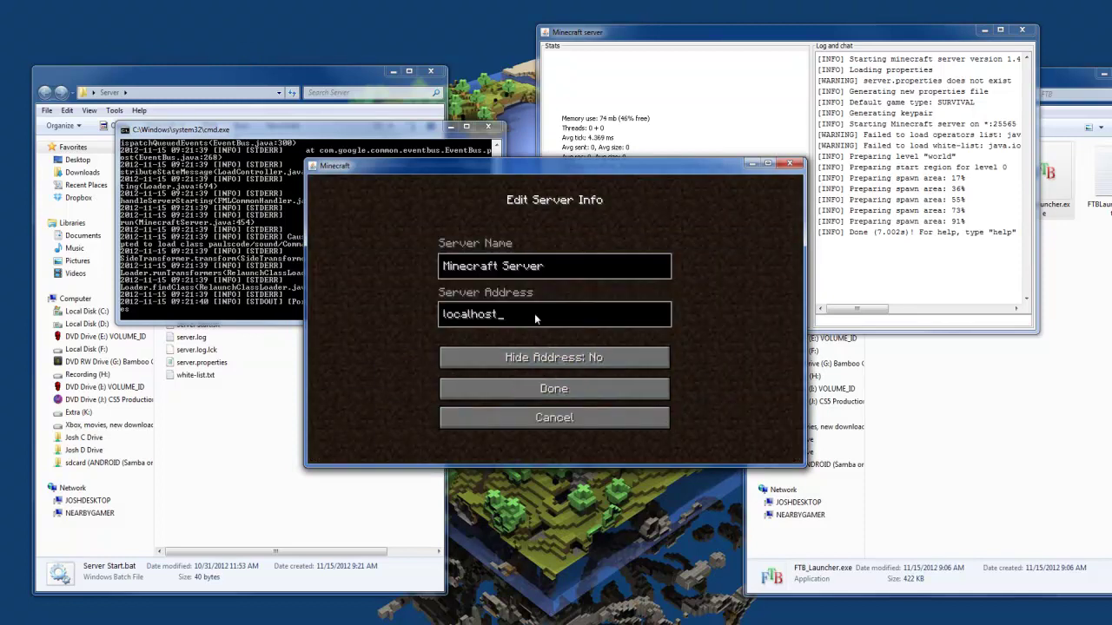
key(Return)
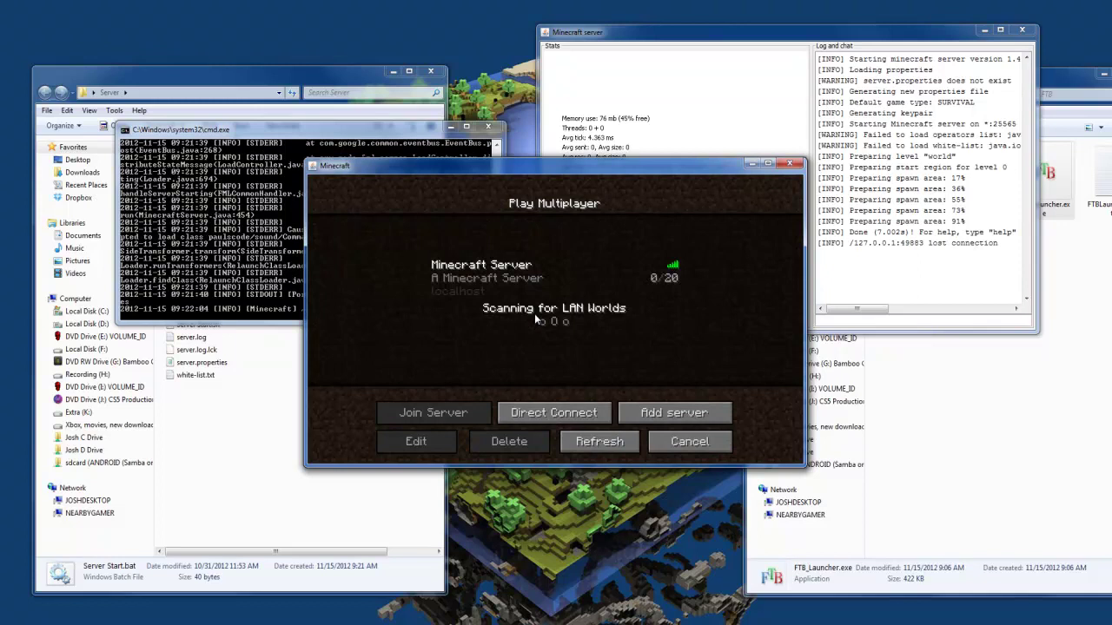
click(491, 277)
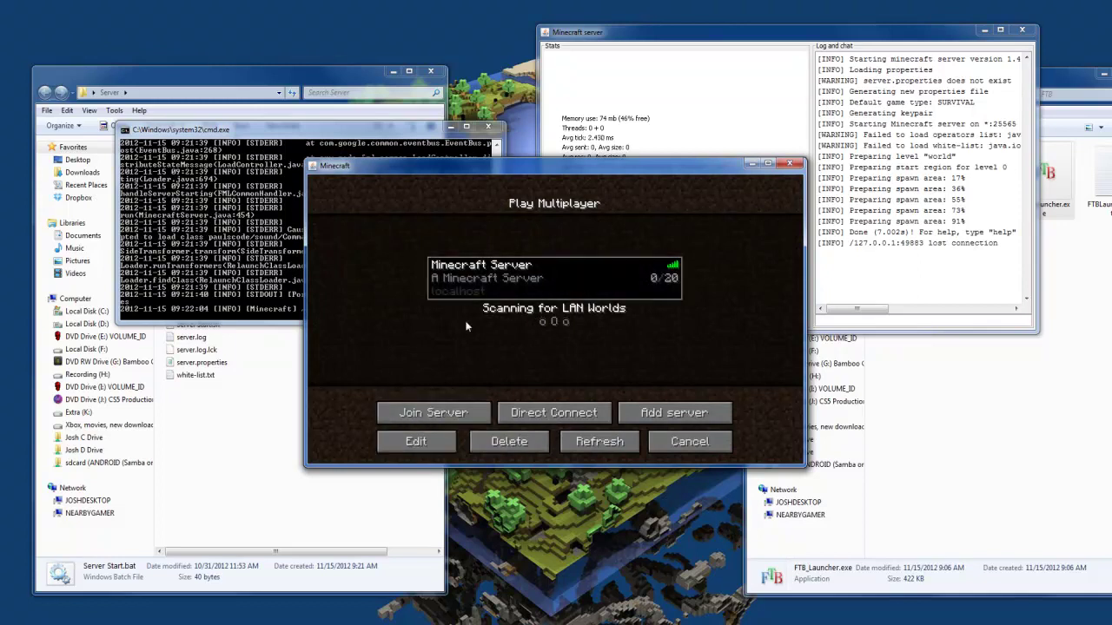
click(452, 410)
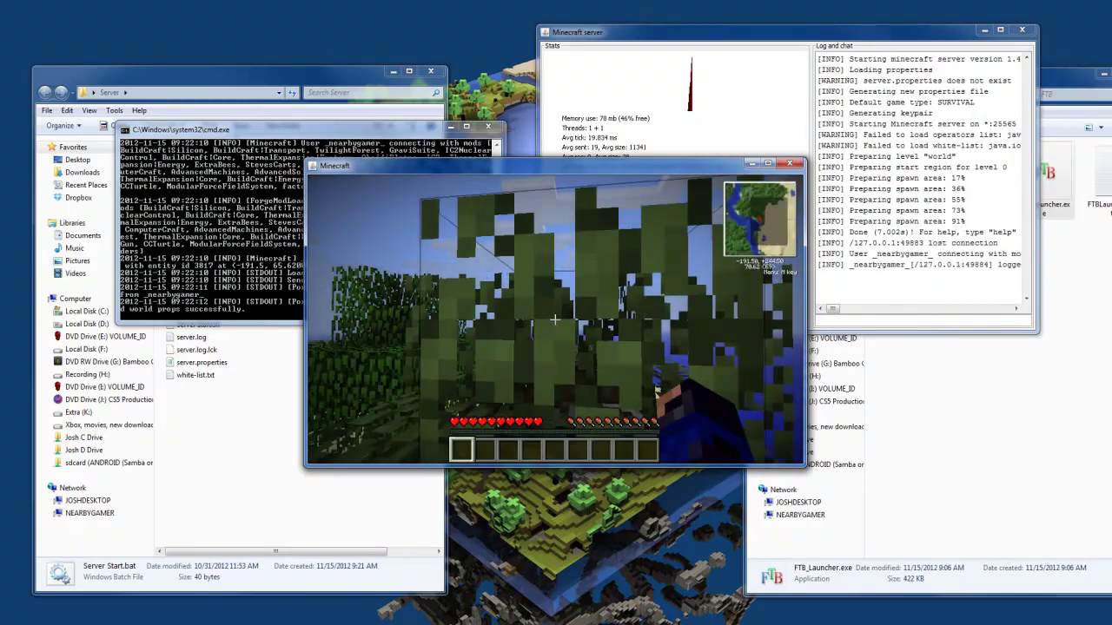
Step: Walk from the beach across the desert past cacti, then pause to the Game menu
key(w)
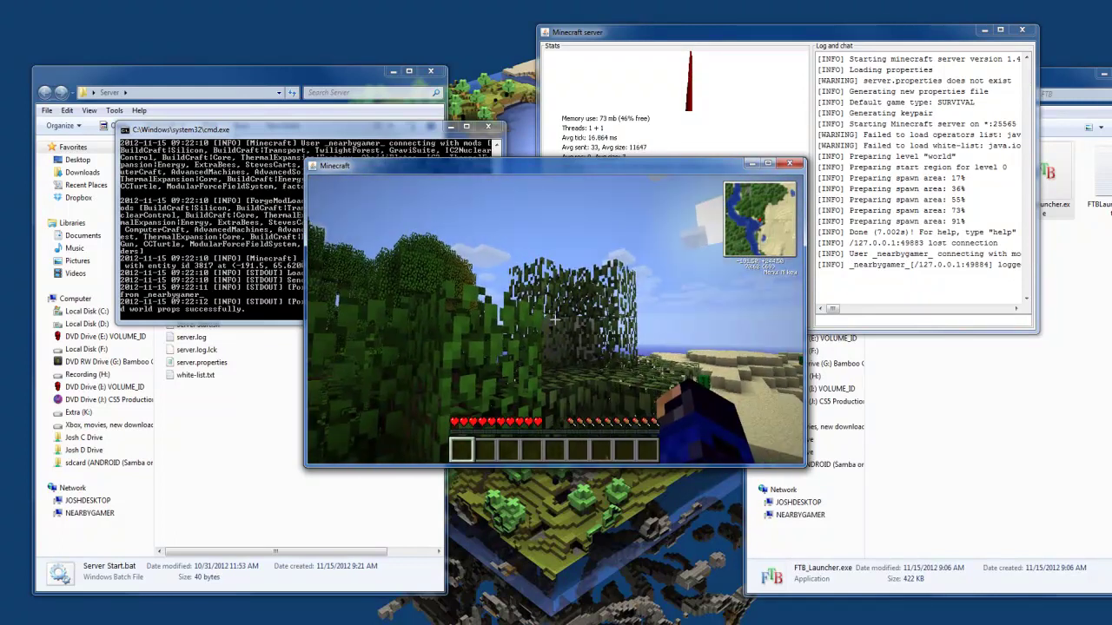
key(w)
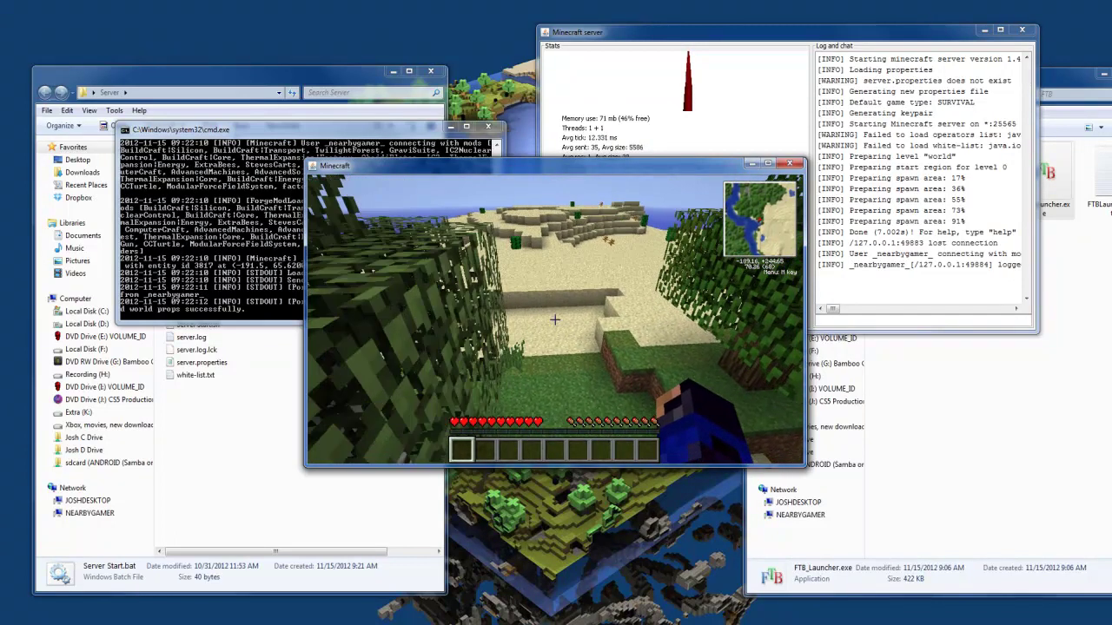
key(w)
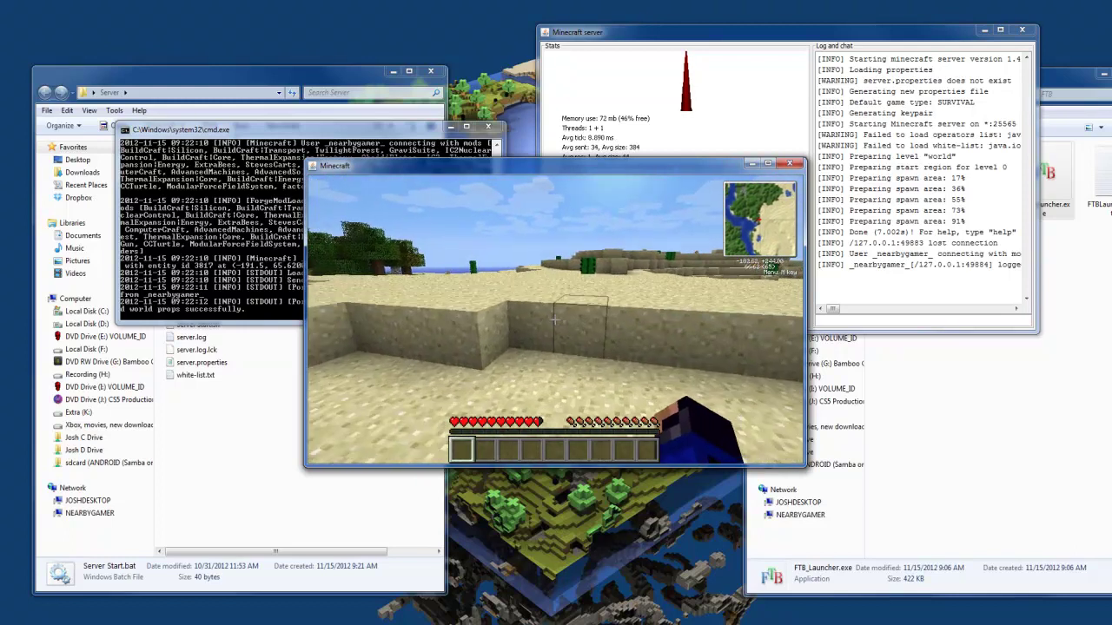
key(w)
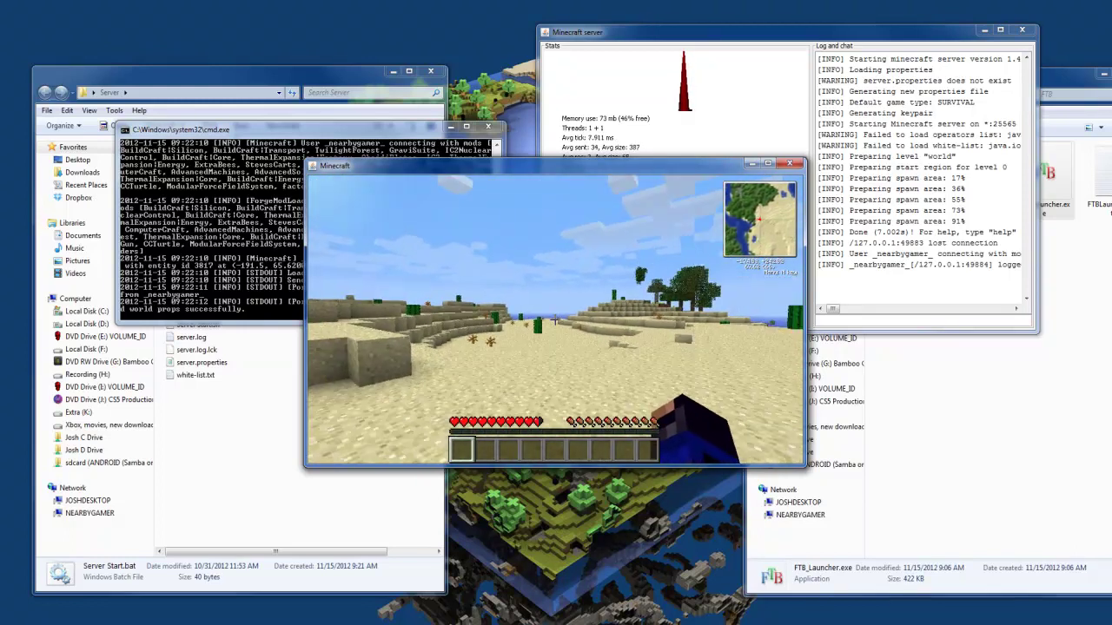
key(w)
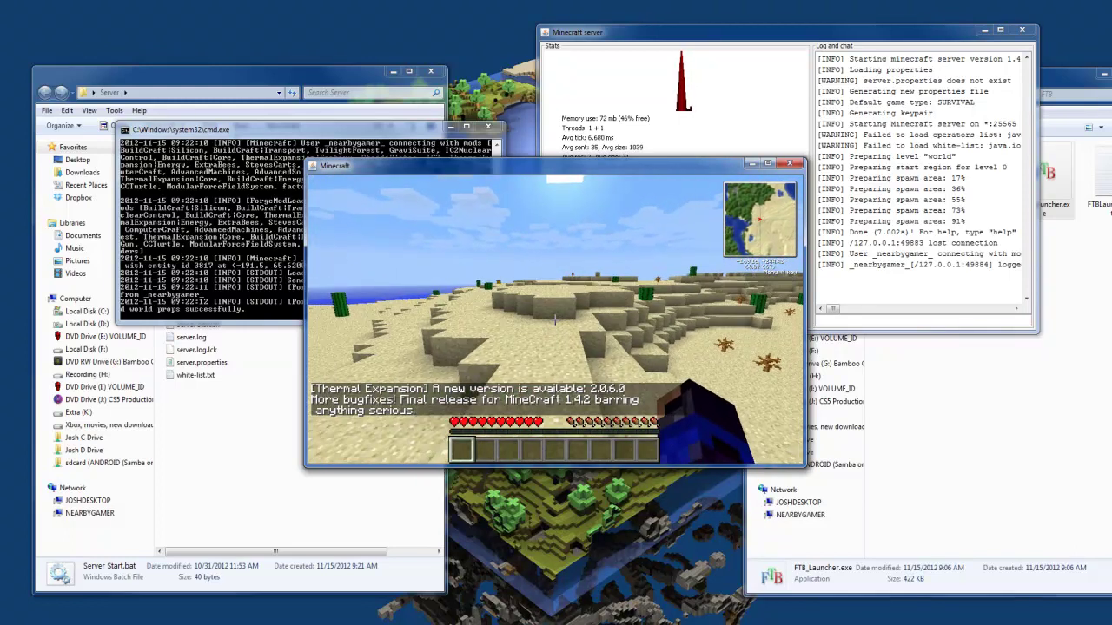
key(w)
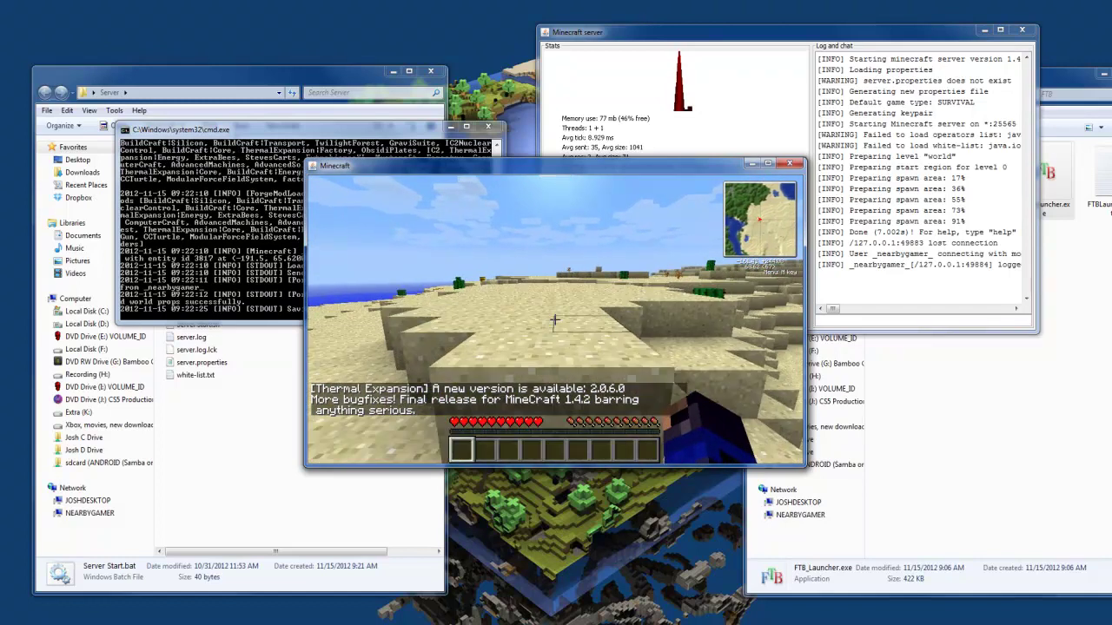
key(w)
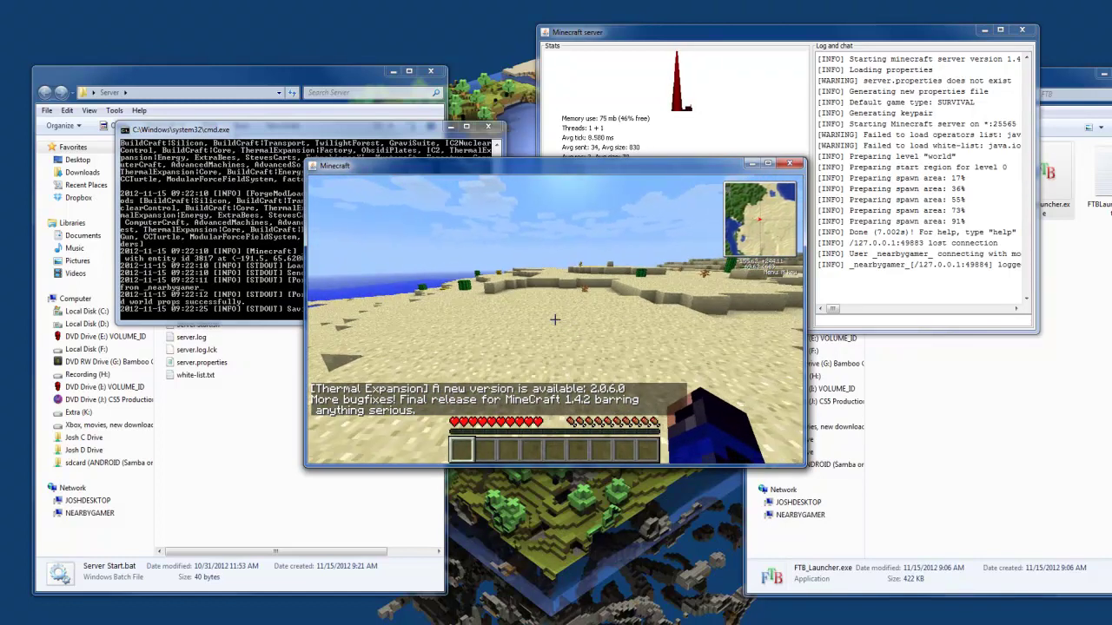
key(w)
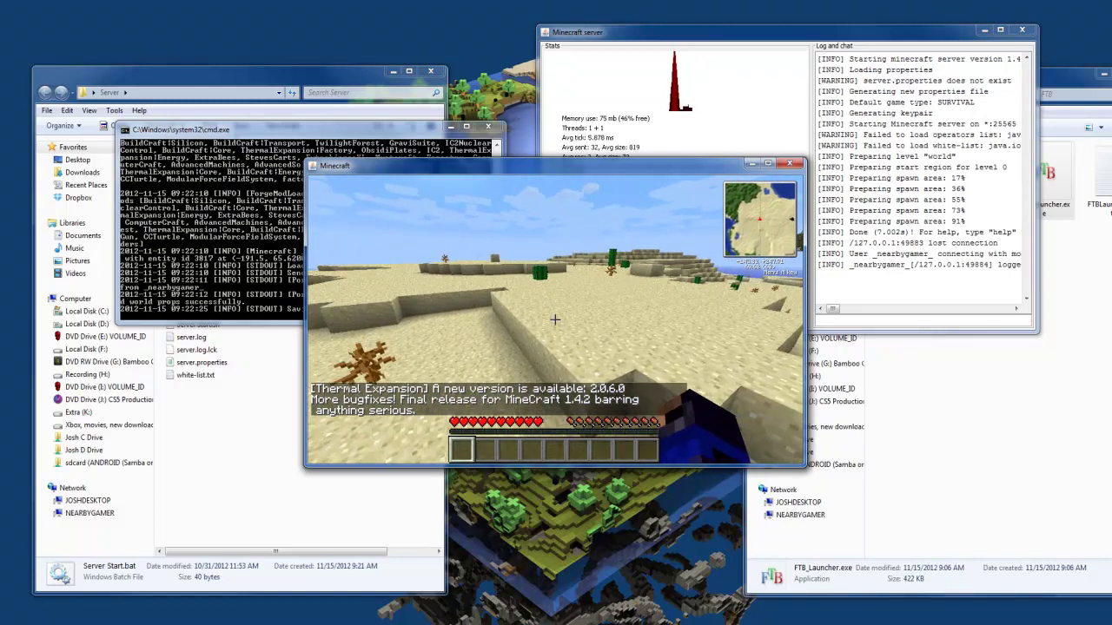
key(w)
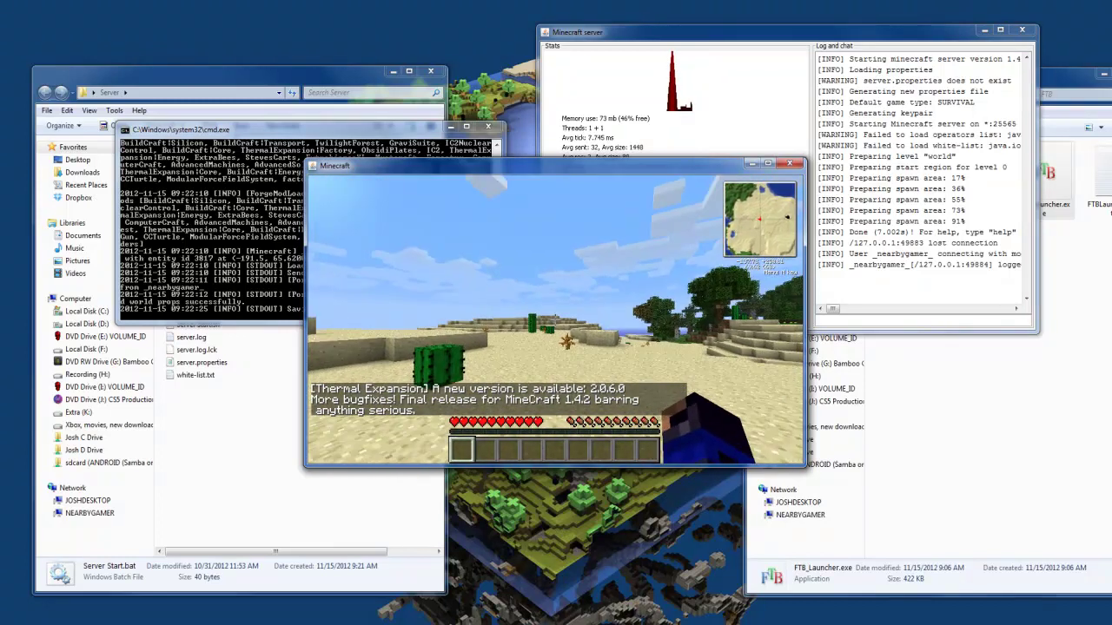
key(w)
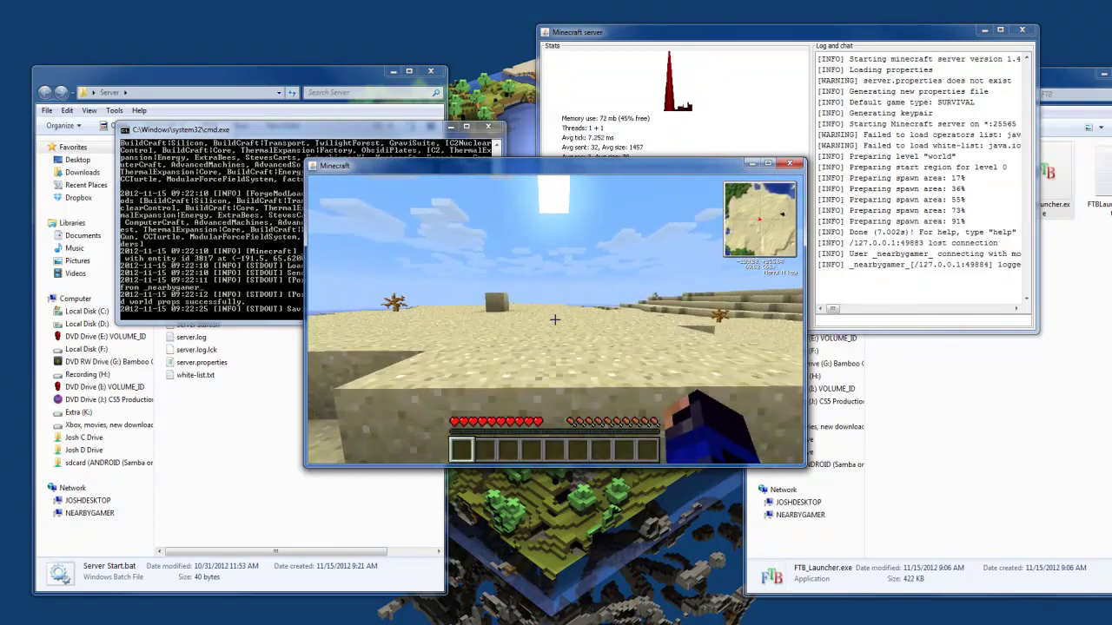
key(w)
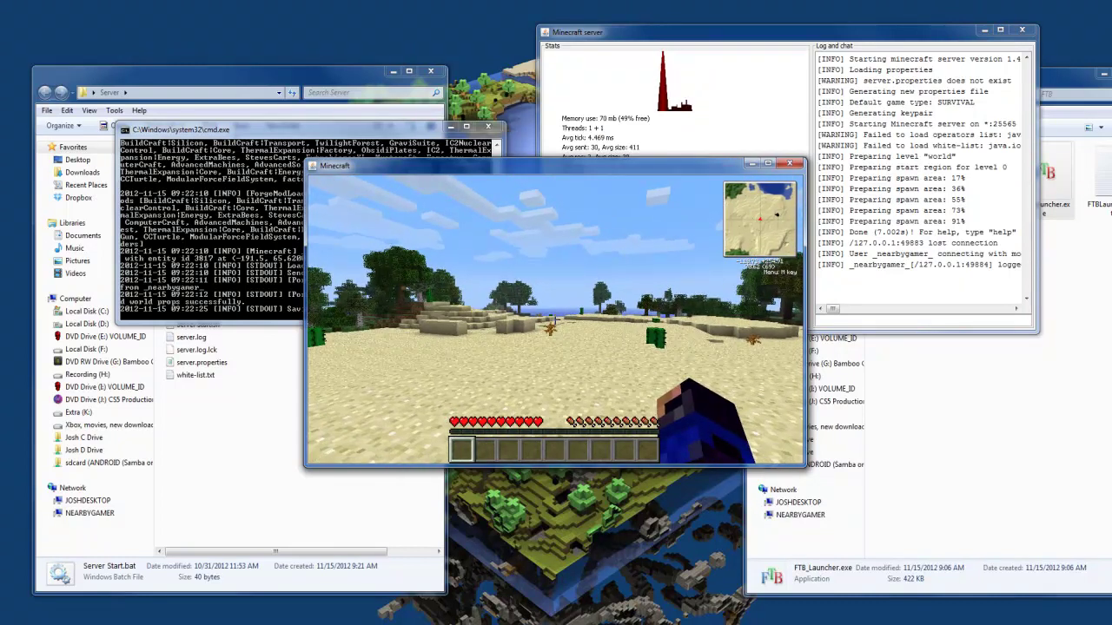
key(Escape)
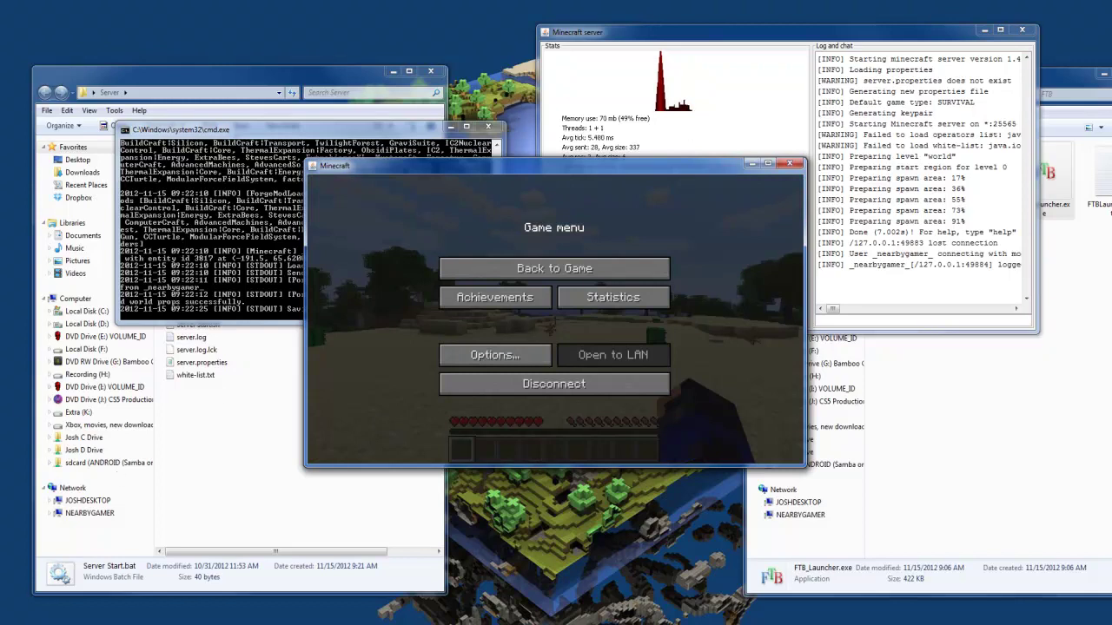